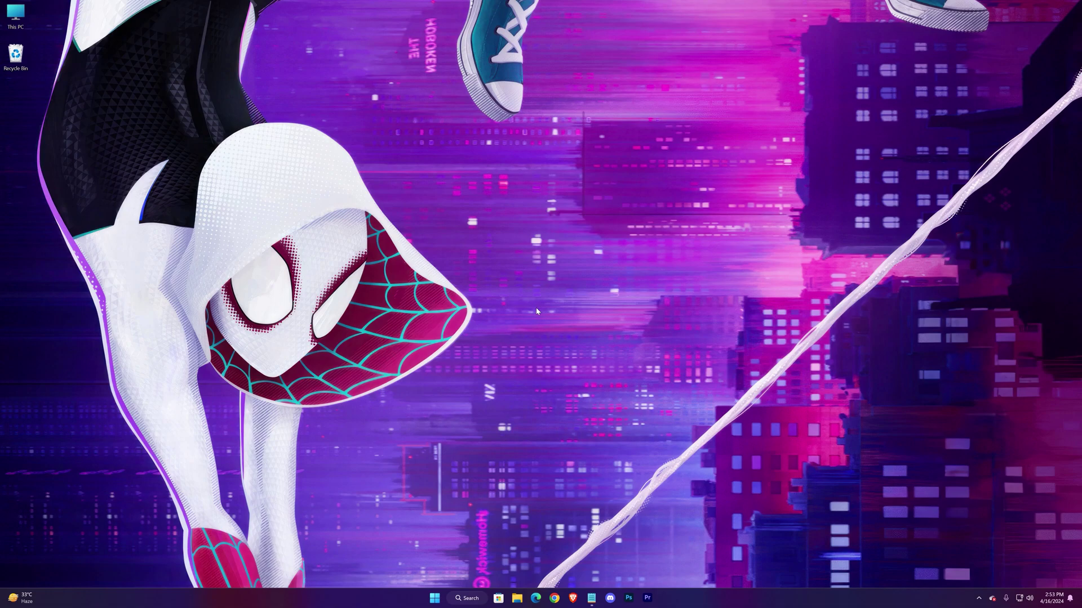
Run Disk Cleanup (cleanmgr) on drive C: and tick Delivery Optimization Files
key(super)
text(cleanmgr)
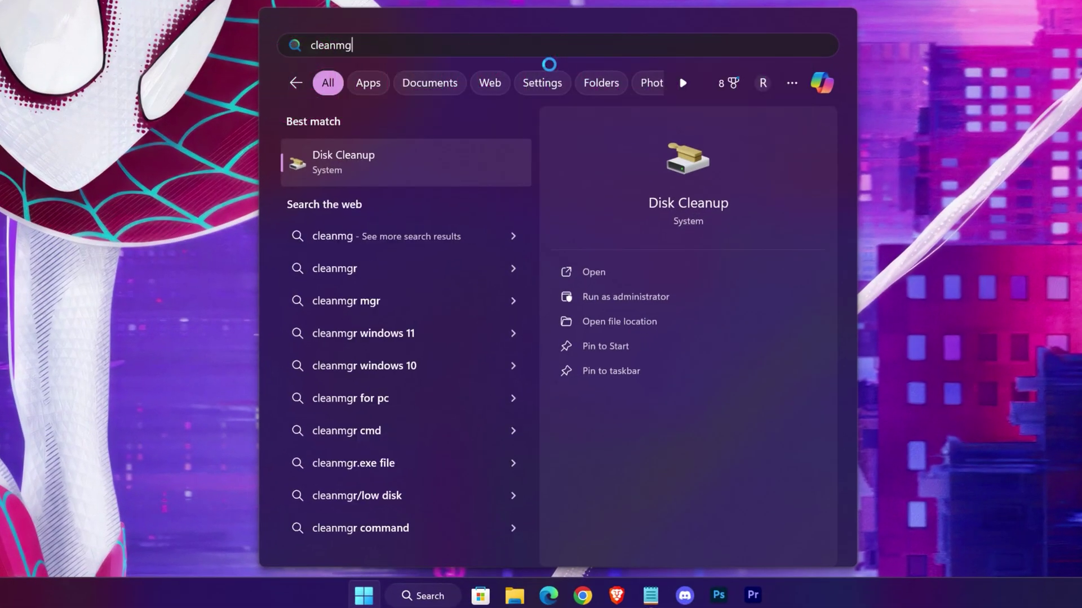
key(Return)
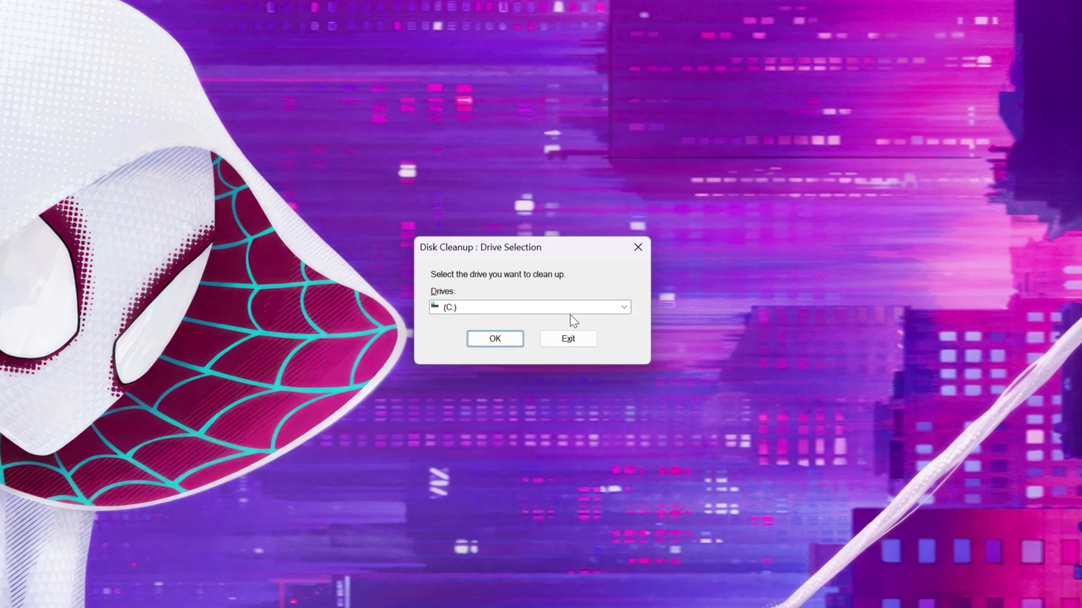
click(570, 313)
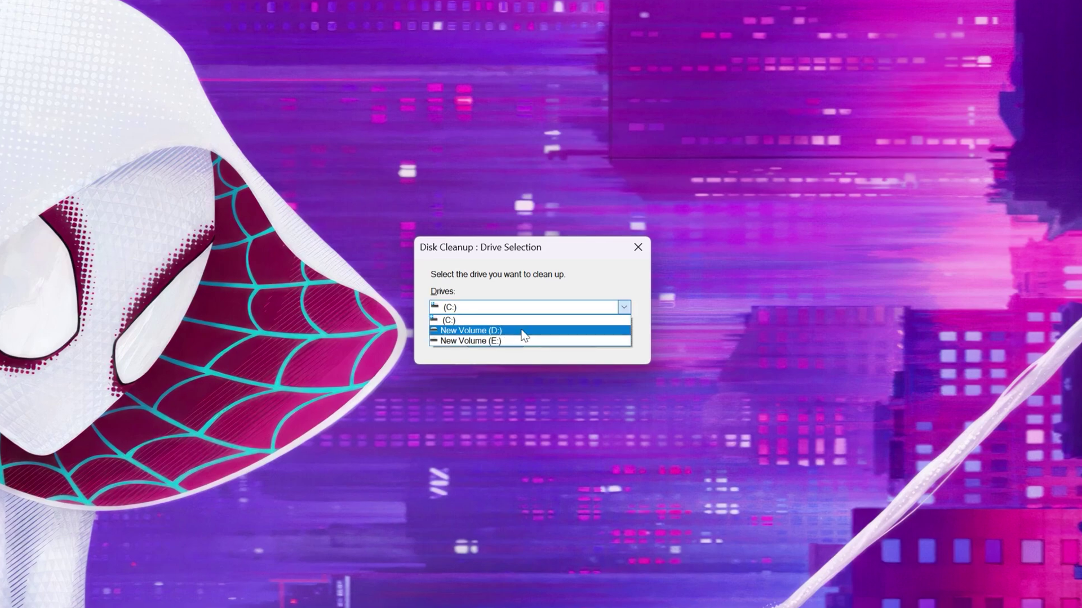
click(480, 320)
click(496, 340)
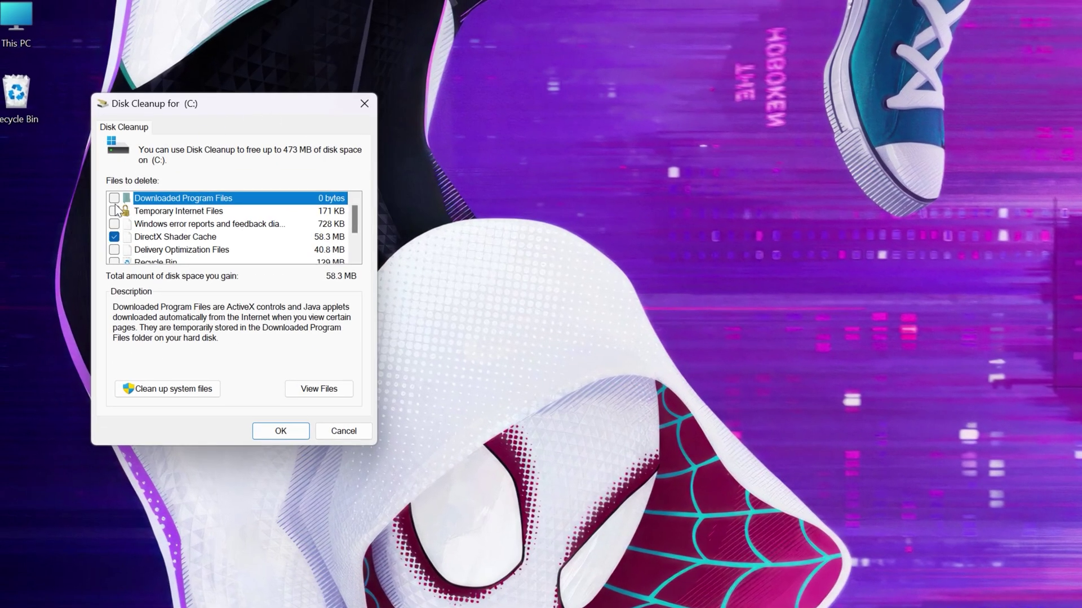
click(118, 249)
scroll(146, 243, down, 1)
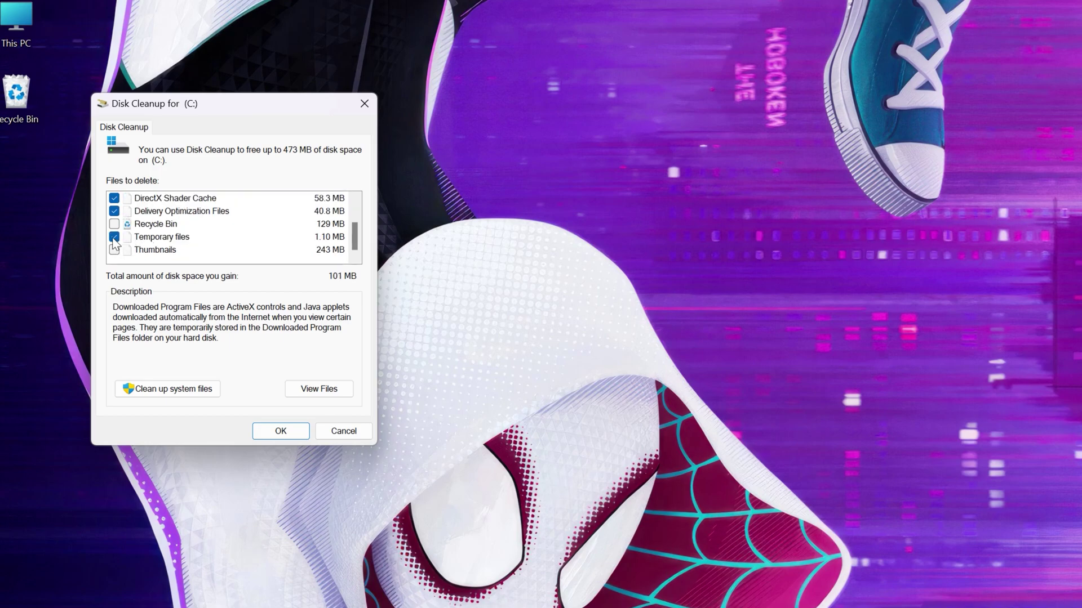
scroll(229, 231, up, 1)
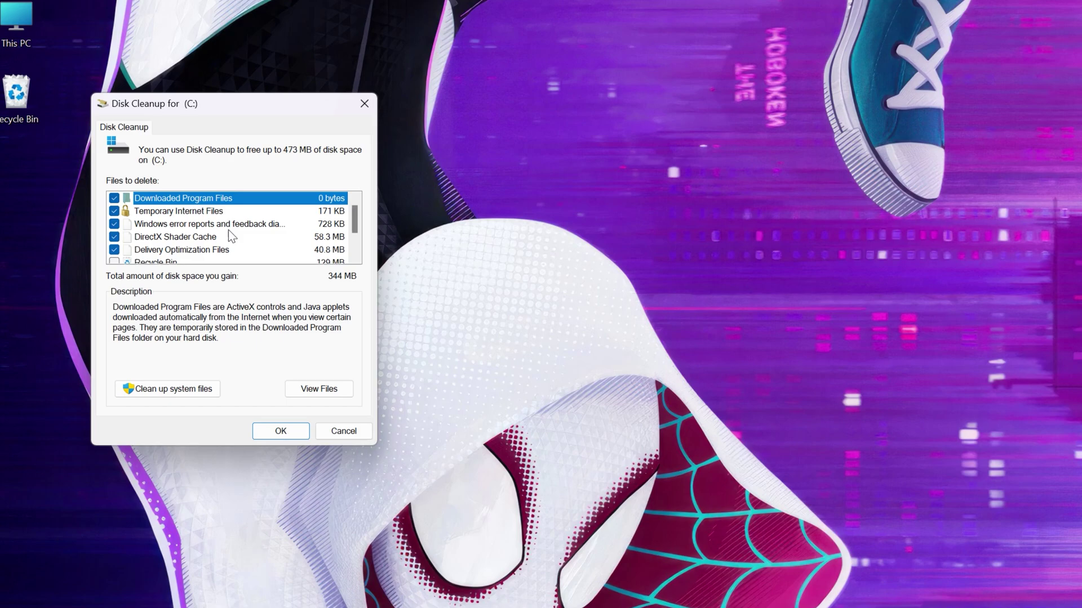
scroll(229, 229, down, 1)
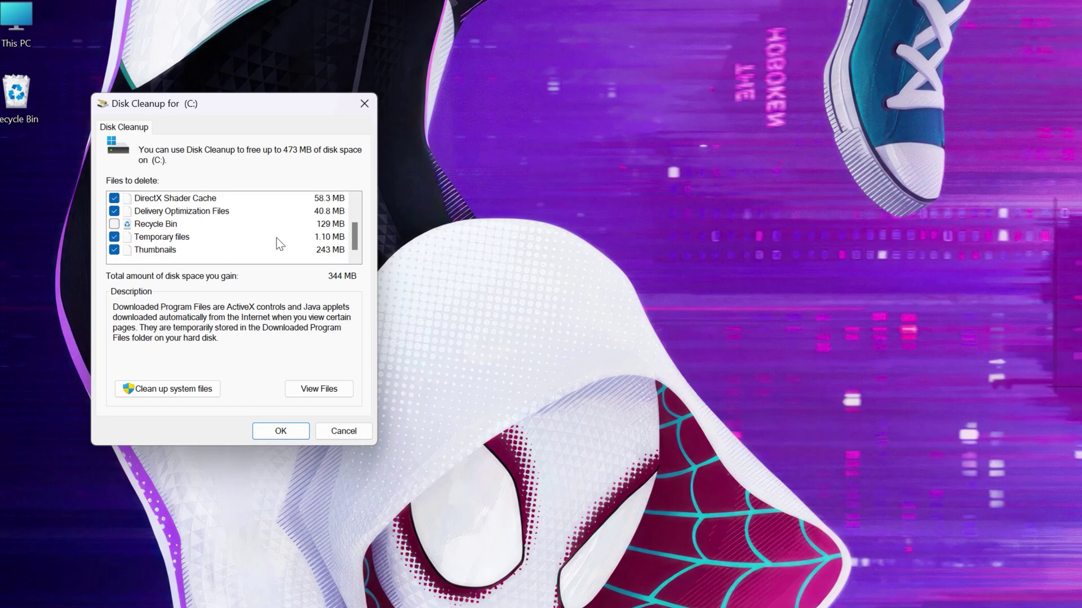
scroll(278, 254, up, 1)
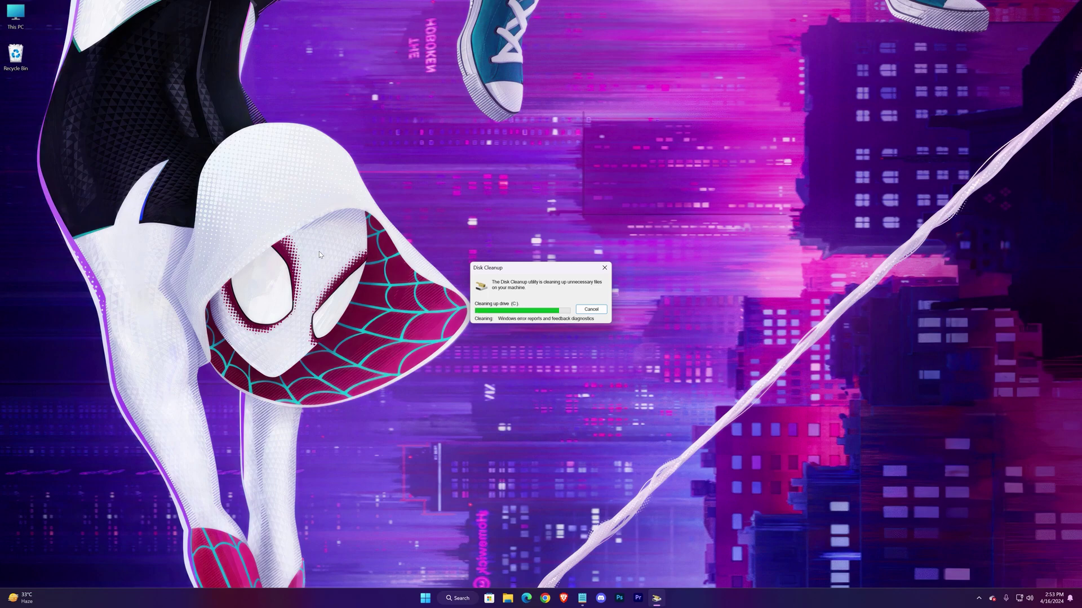
Permanently delete all files in the Windows 'temp' folder, skipping the in-use file, then close it
key(super+r)
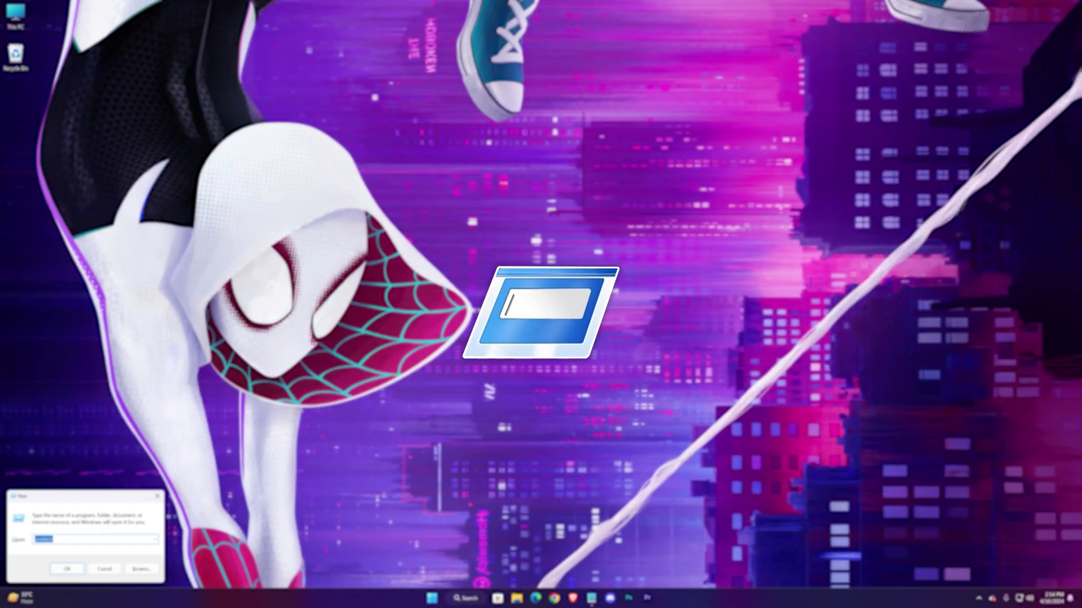
text(te)
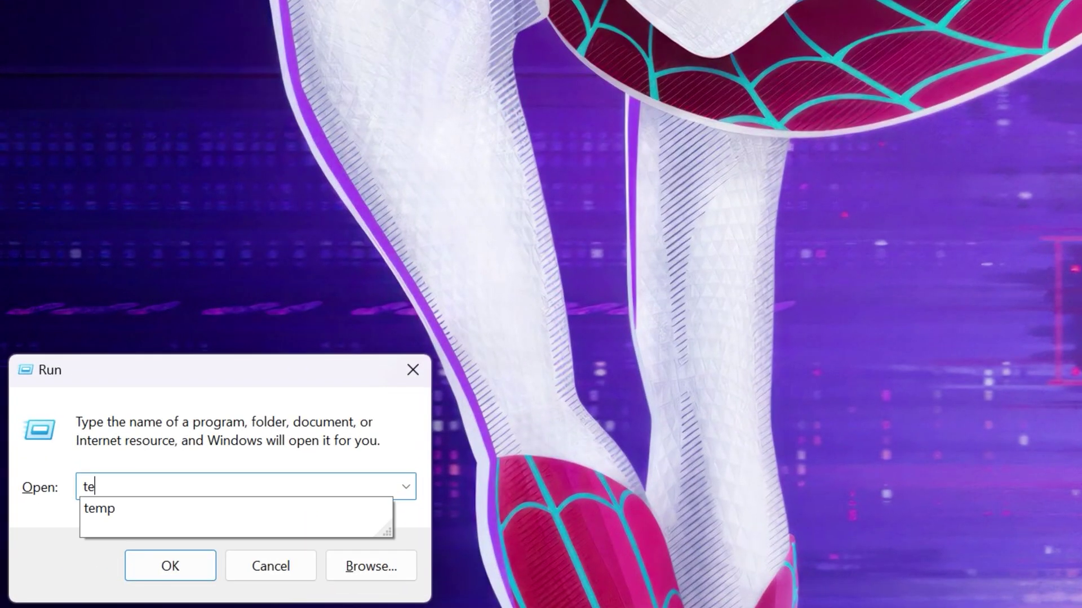
text(mp)
key(Return)
key(ctrl+a)
scroll(780, 254, down, 2)
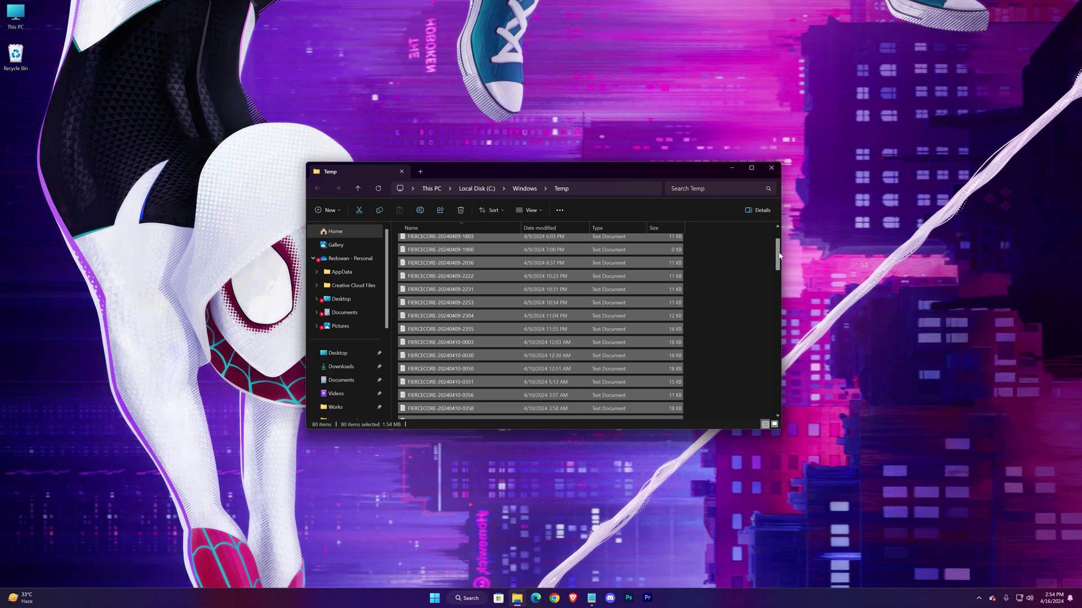
scroll(780, 254, up, 3)
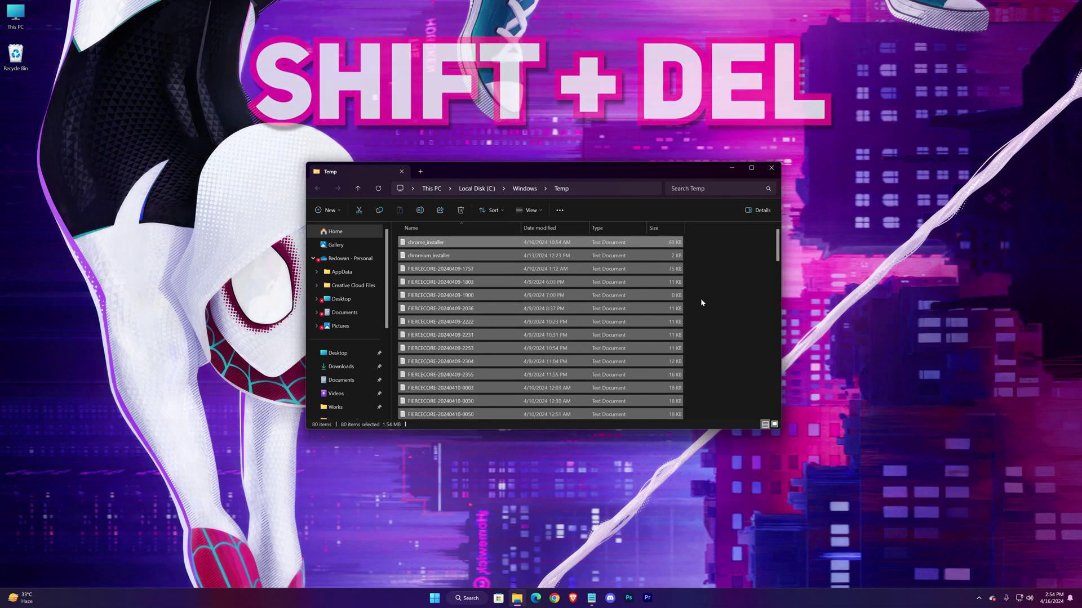
key(shift+Delete)
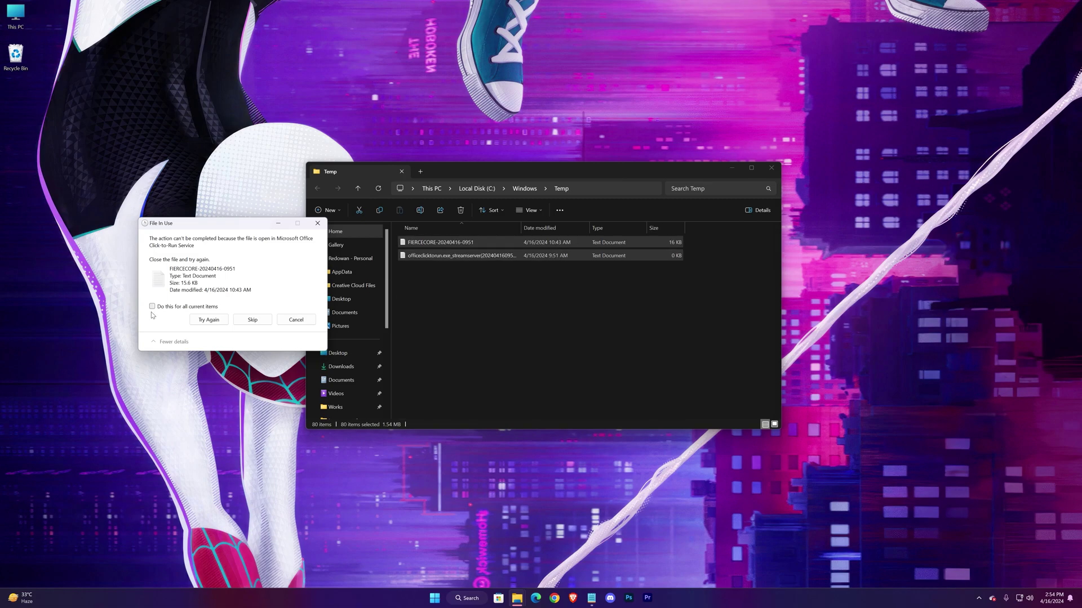
click(253, 320)
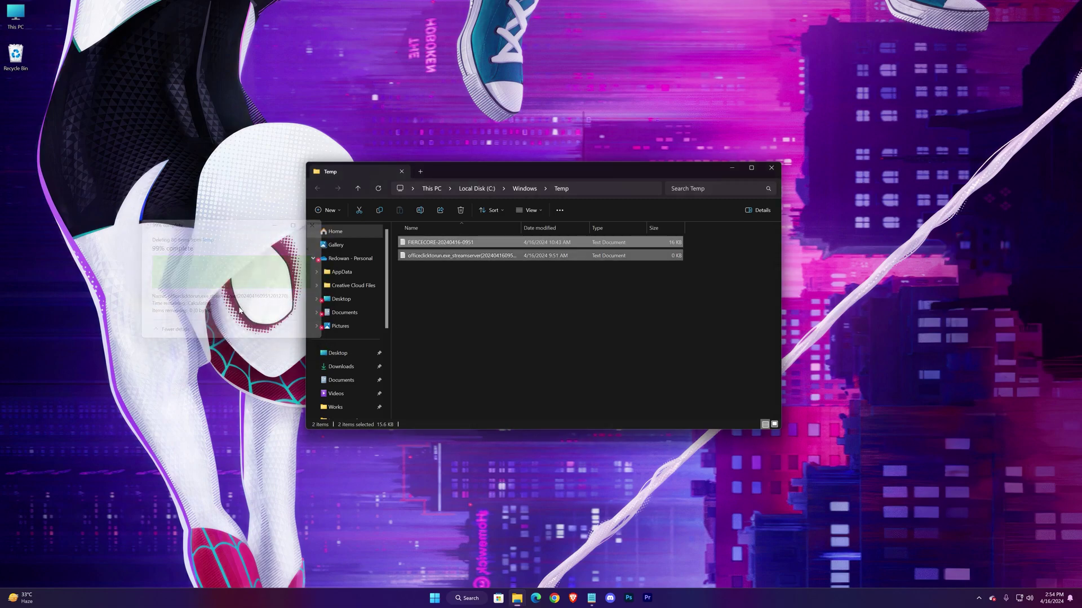
click(771, 168)
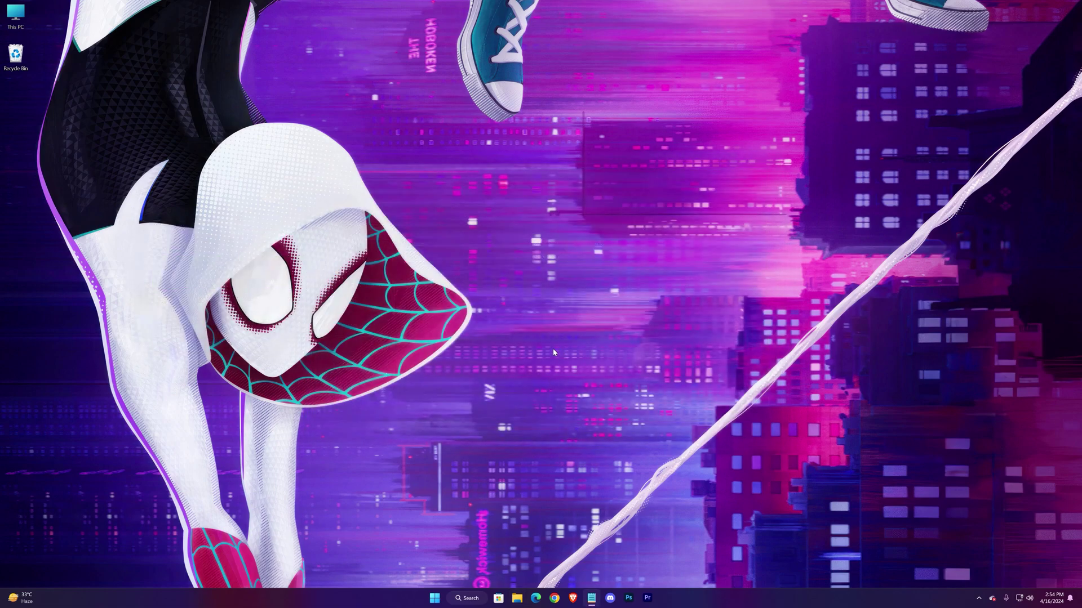
Permanently delete all 176 items in %temp%, skipping all in-use items, then close the window
key(super+r)
text(%temp%)
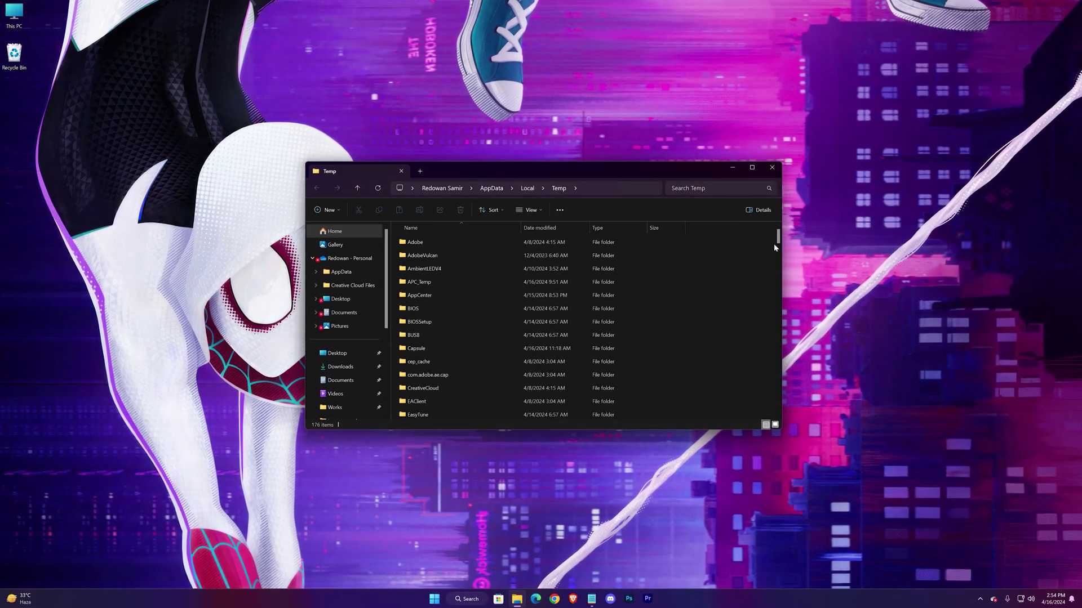
mouse_move(773, 244)
mouse_down()
mouse_move(771, 300)
mouse_move(764, 238)
mouse_up()
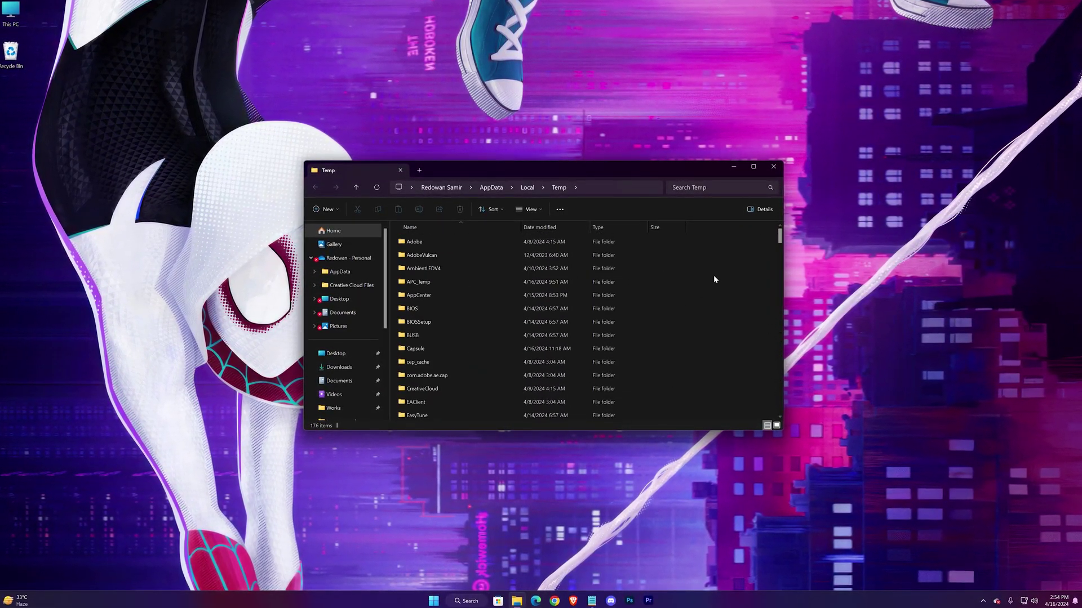
key(ctrl+a)
key(shift+Delete)
key(Return)
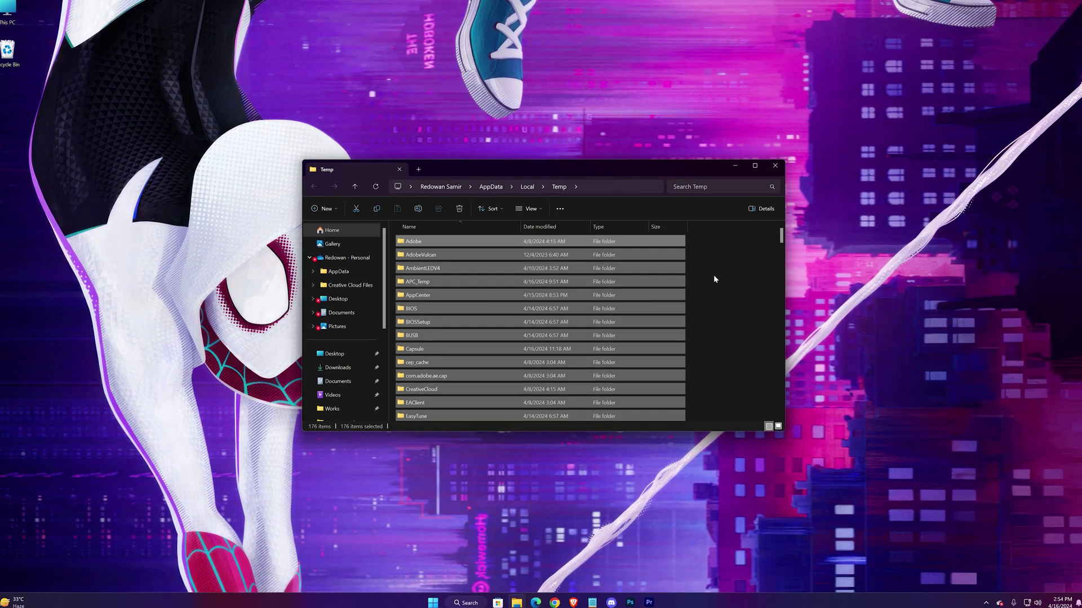
click(459, 306)
click(560, 319)
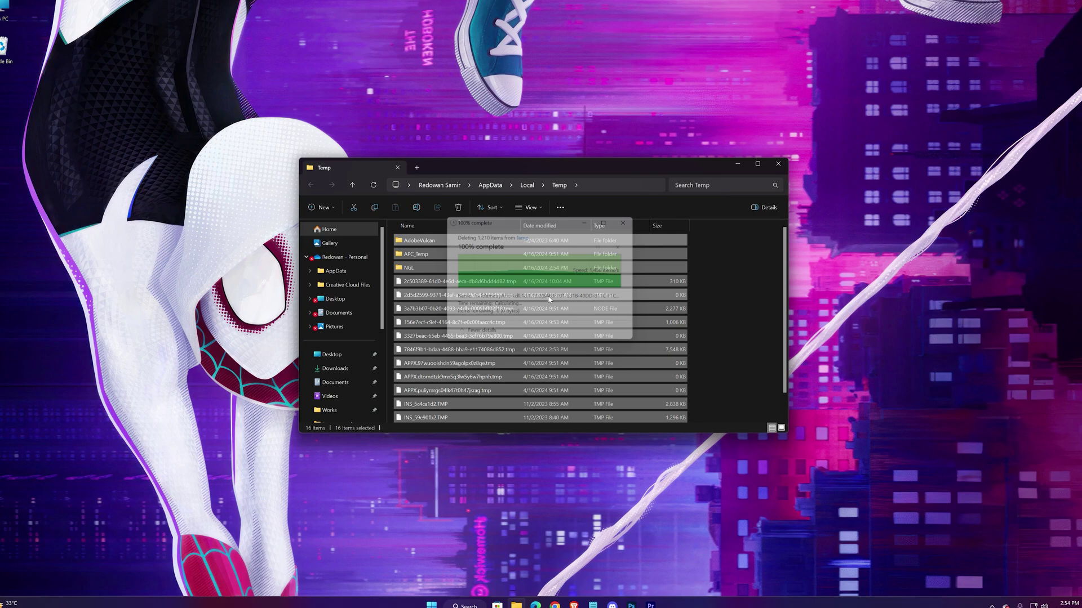
click(779, 165)
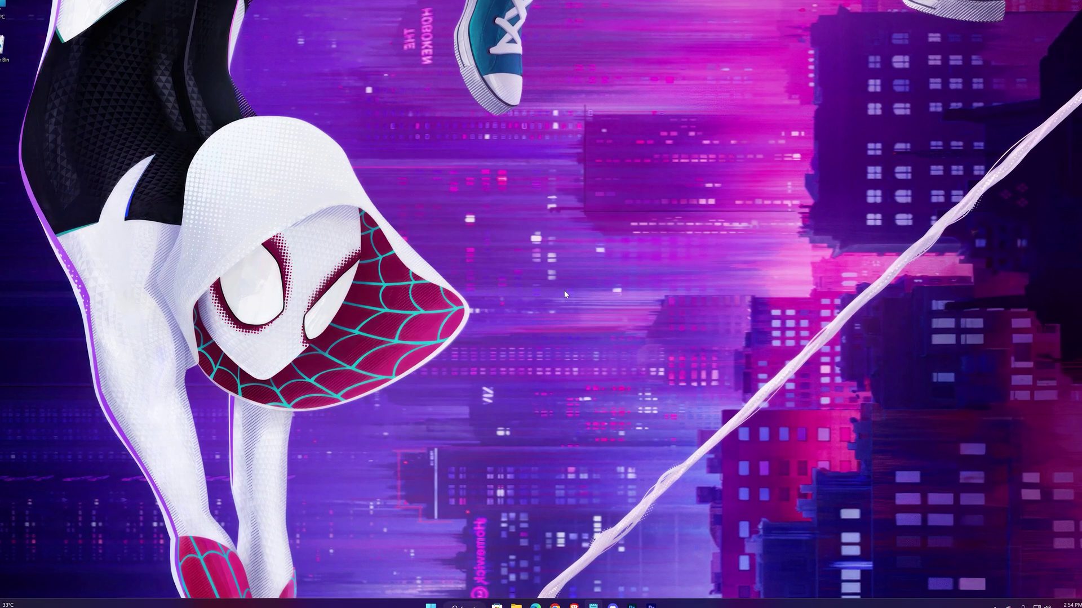
Open 'prefetch' with access permission, permanently delete all 379 files, then close the window
key(super+r)
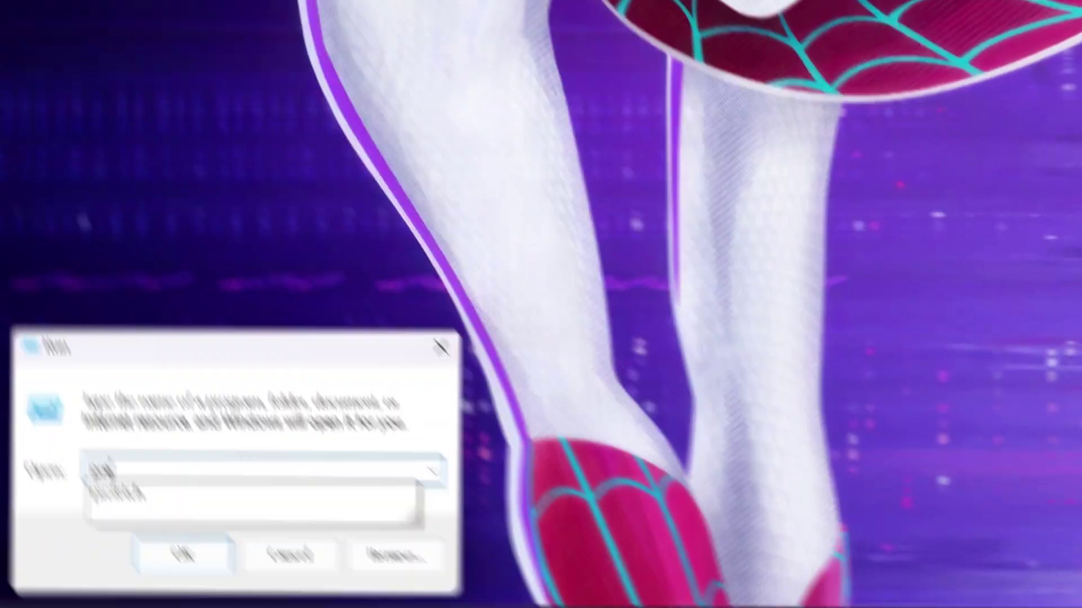
text(prefetch)
key(Return)
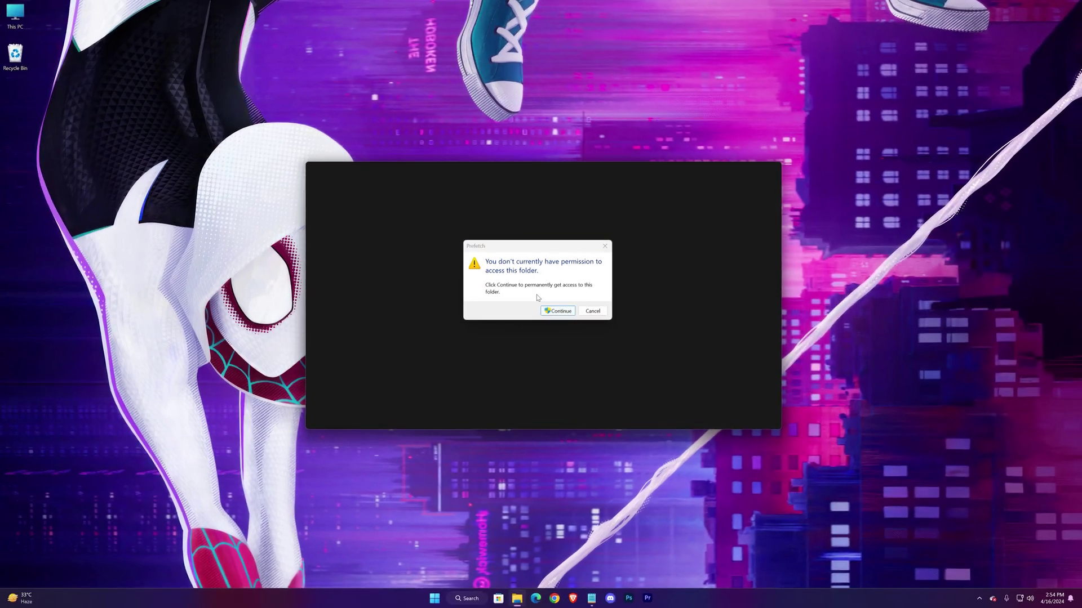
click(557, 311)
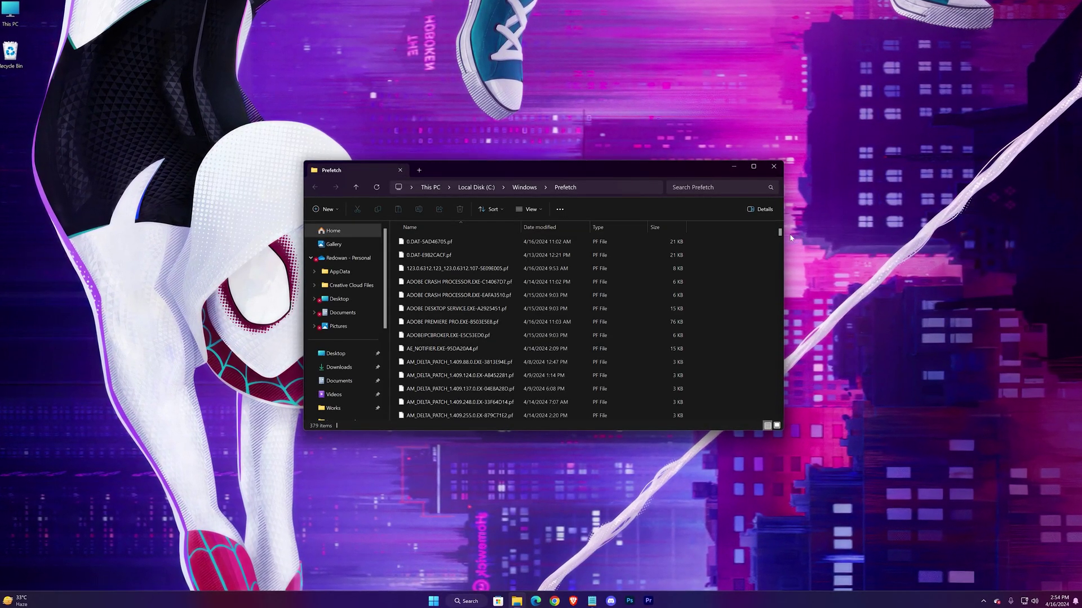
scroll(781, 270, up, 8)
scroll(781, 269, up, 8)
scroll(781, 270, up, 8)
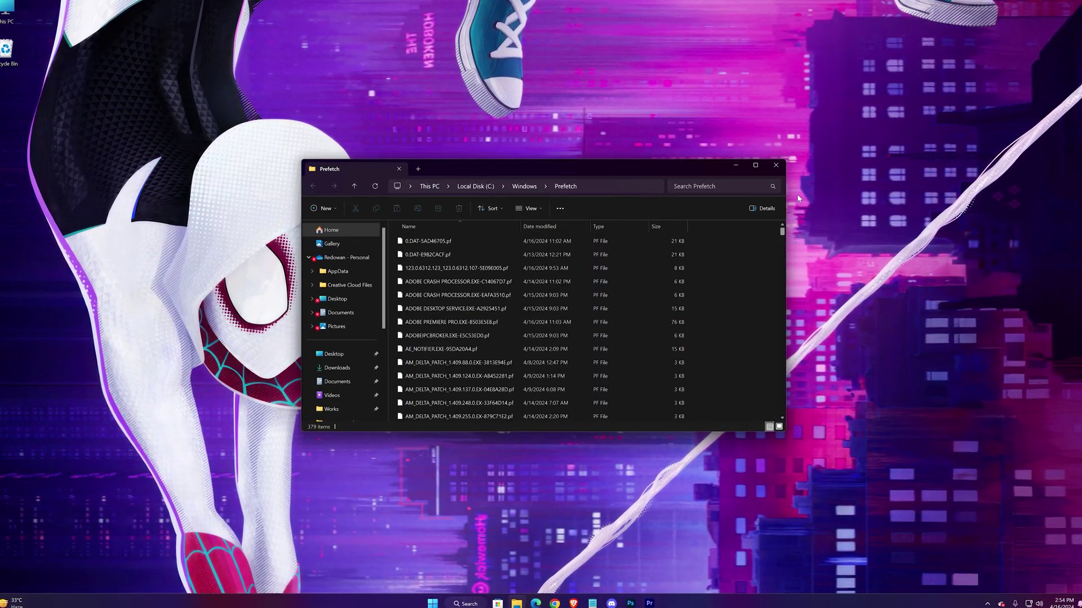
key(ctrl+a)
key(shift+Delete)
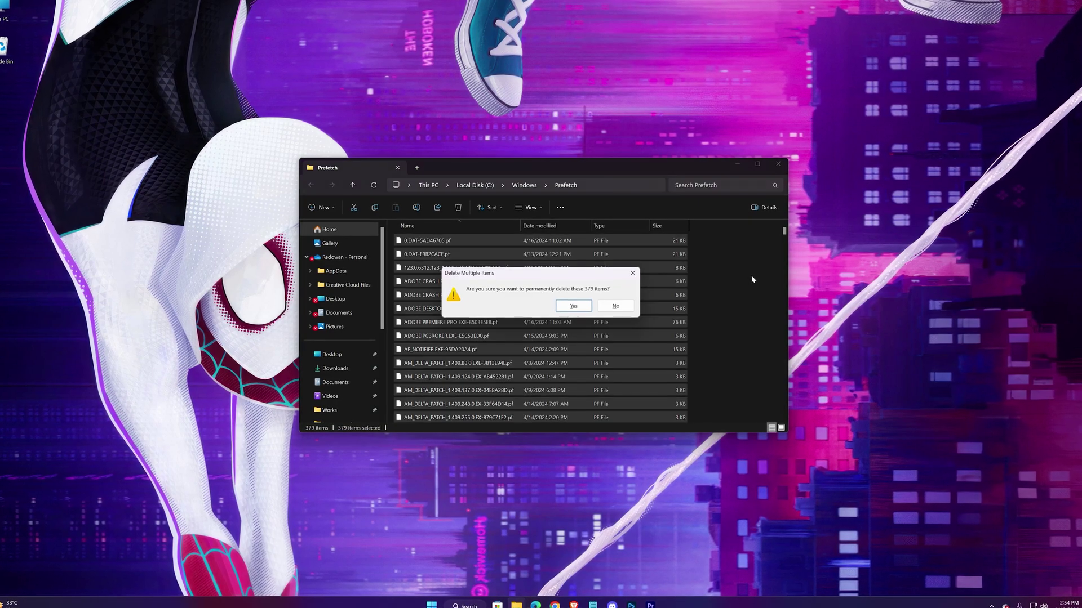
key(Return)
click(778, 165)
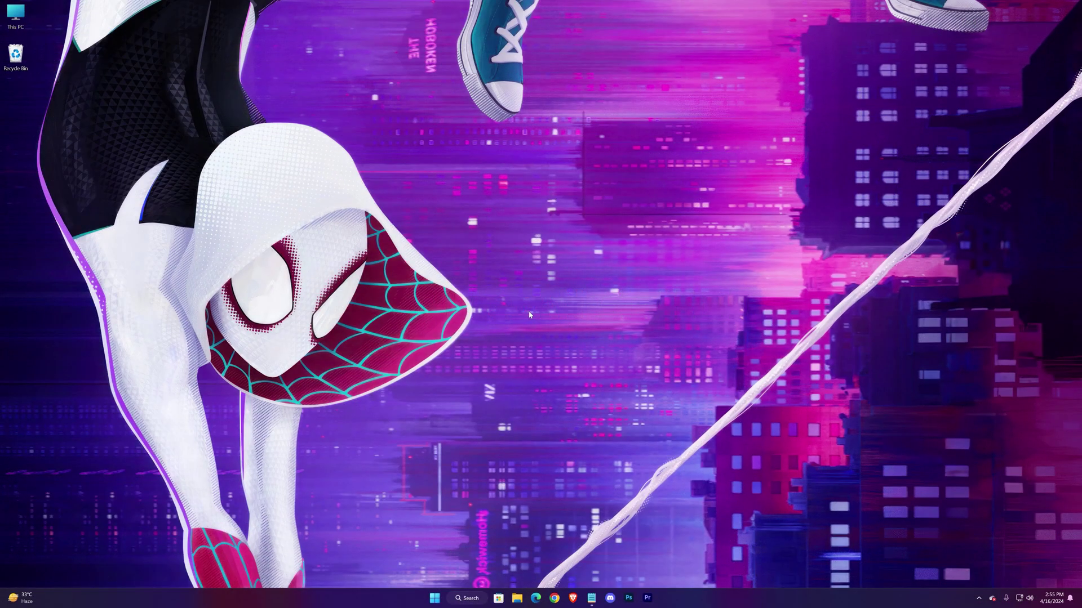
Open Windows Security maximized and run a Full scan from Virus & threat protection
key(super)
text(security)
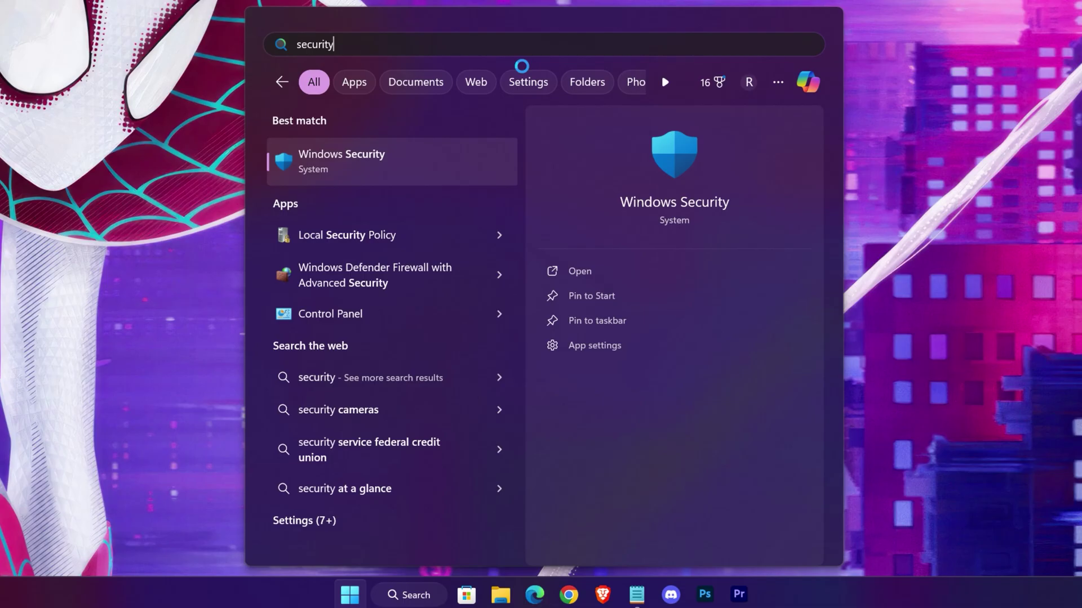
key(Return)
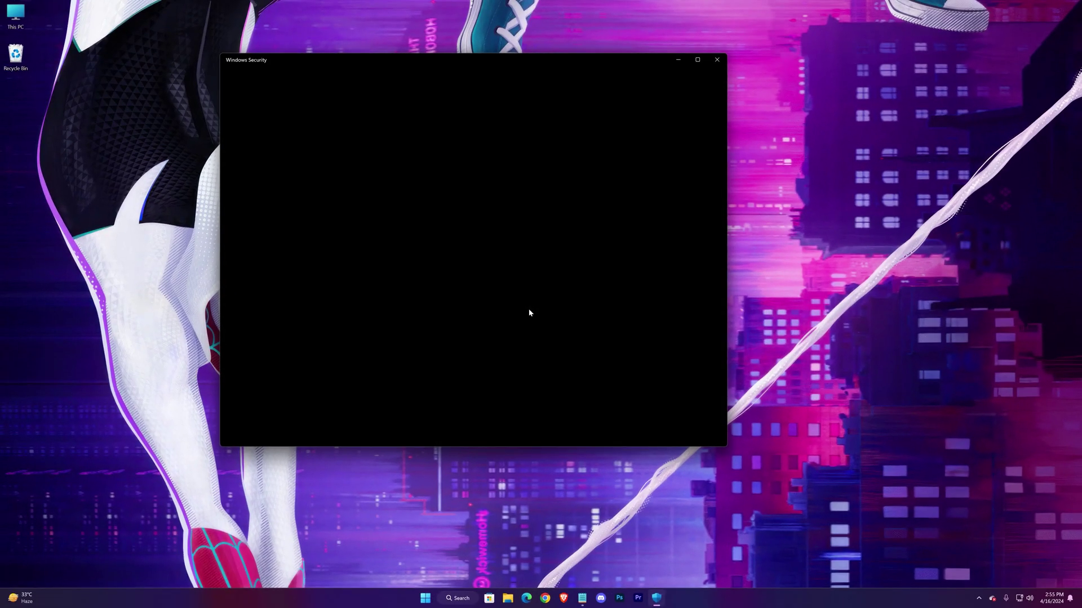
click(695, 64)
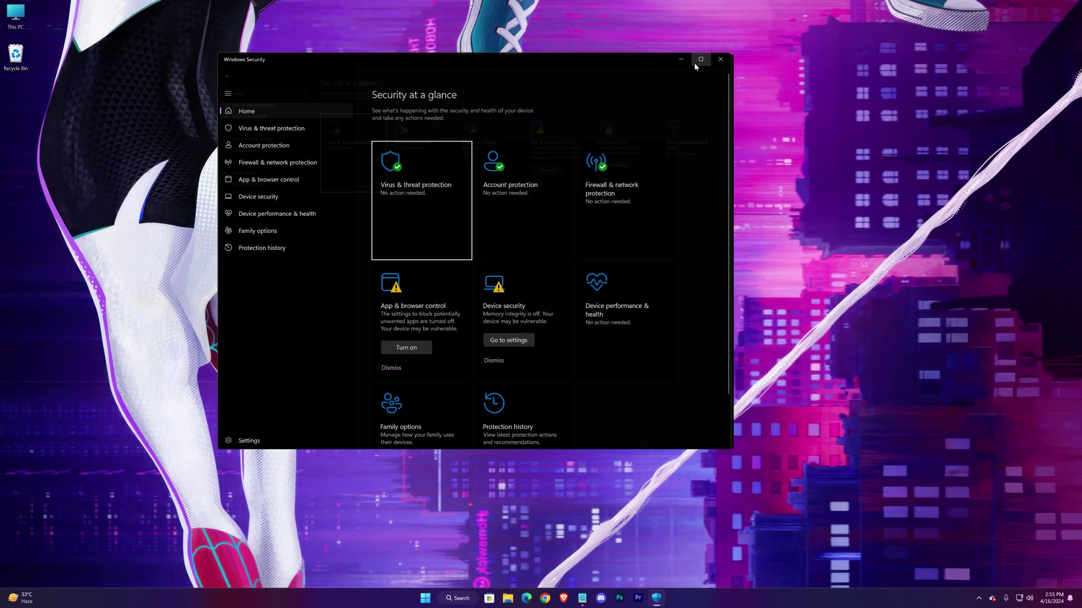
click(189, 165)
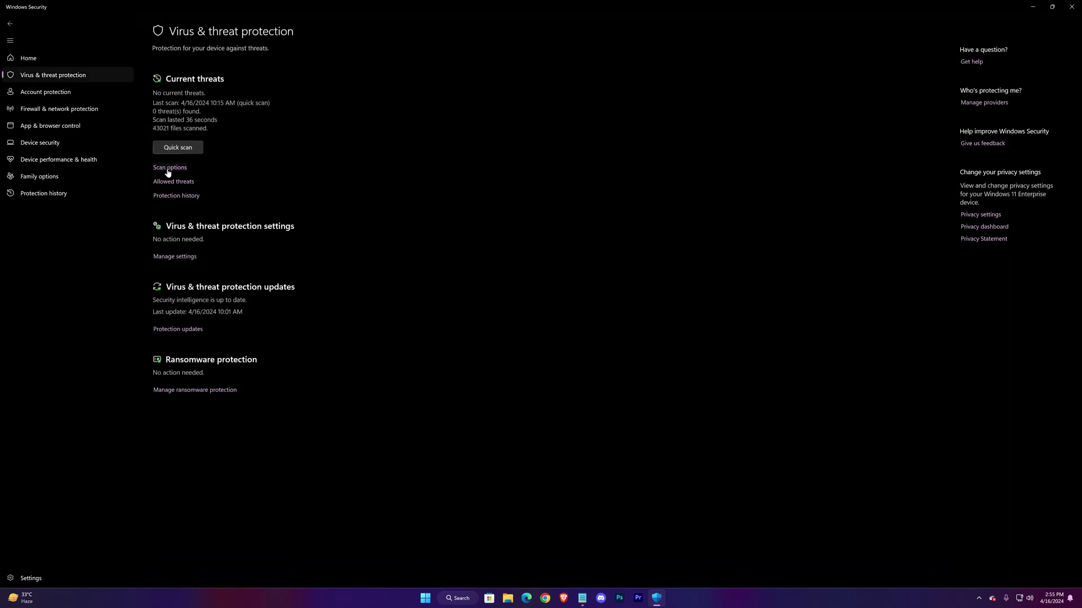
click(167, 168)
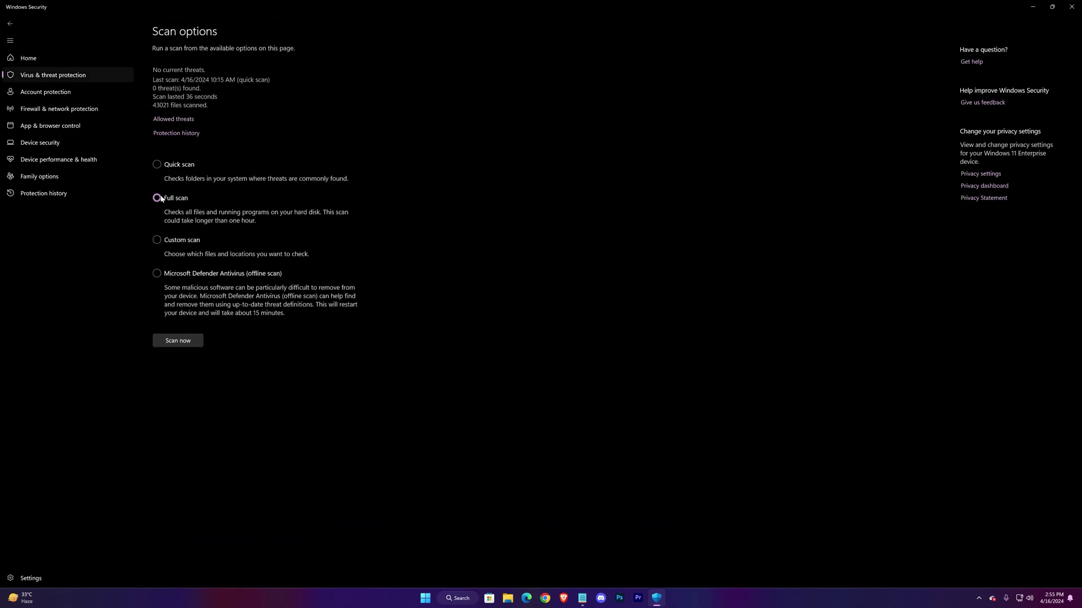
click(185, 341)
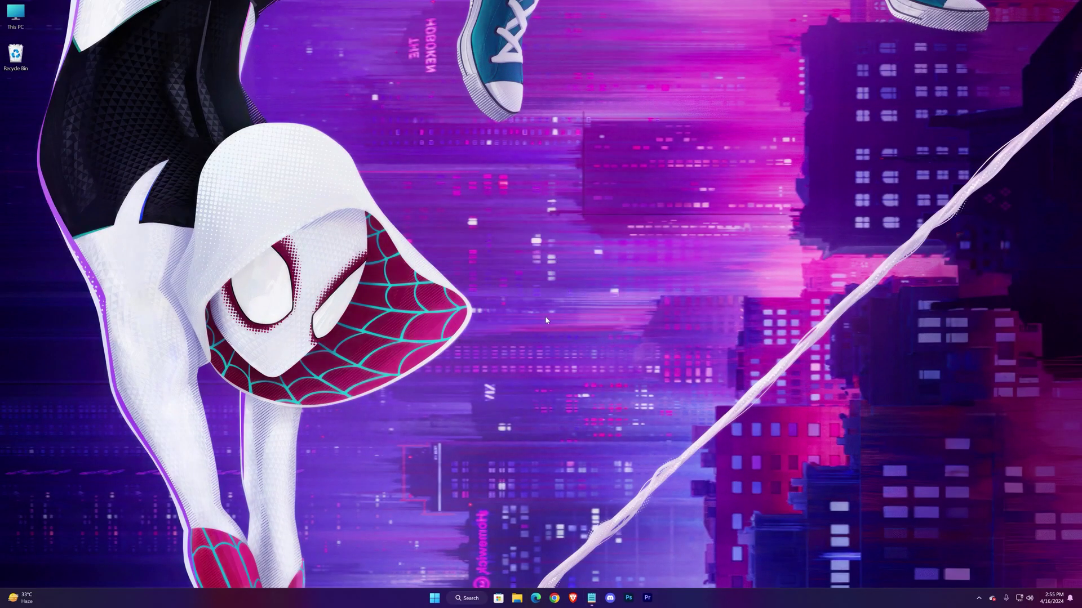
Launch MRT with UAC approval and begin a Full scan
key(super)
text(mrt)
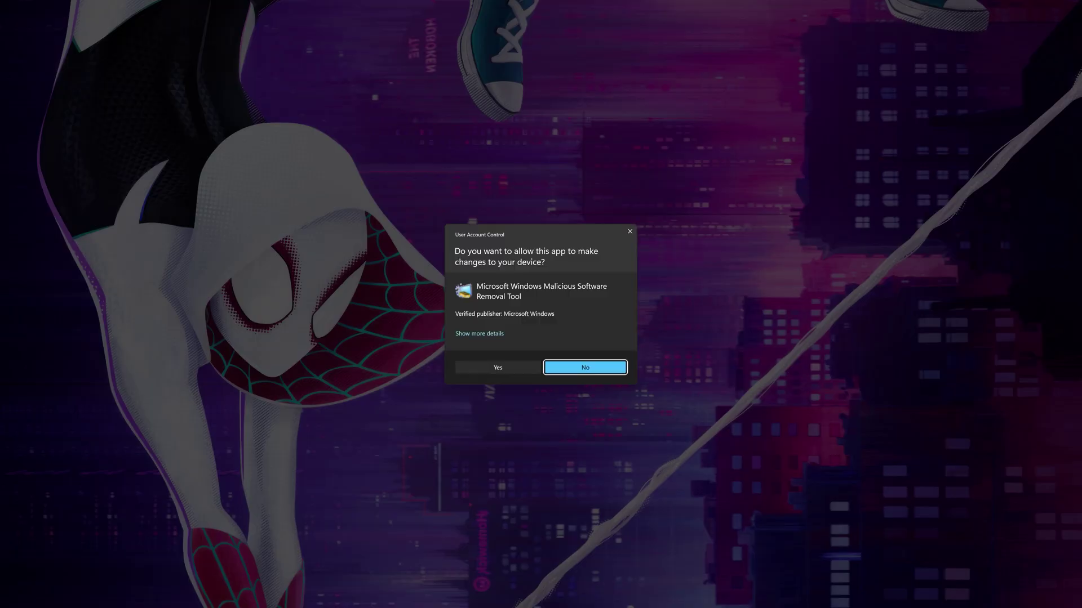
click(486, 369)
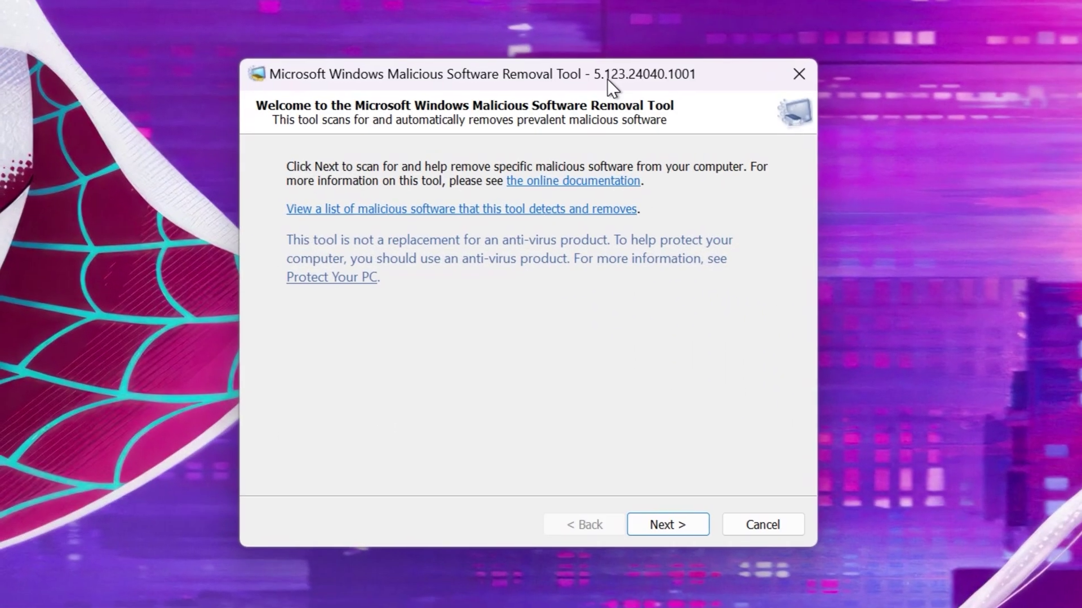
click(679, 522)
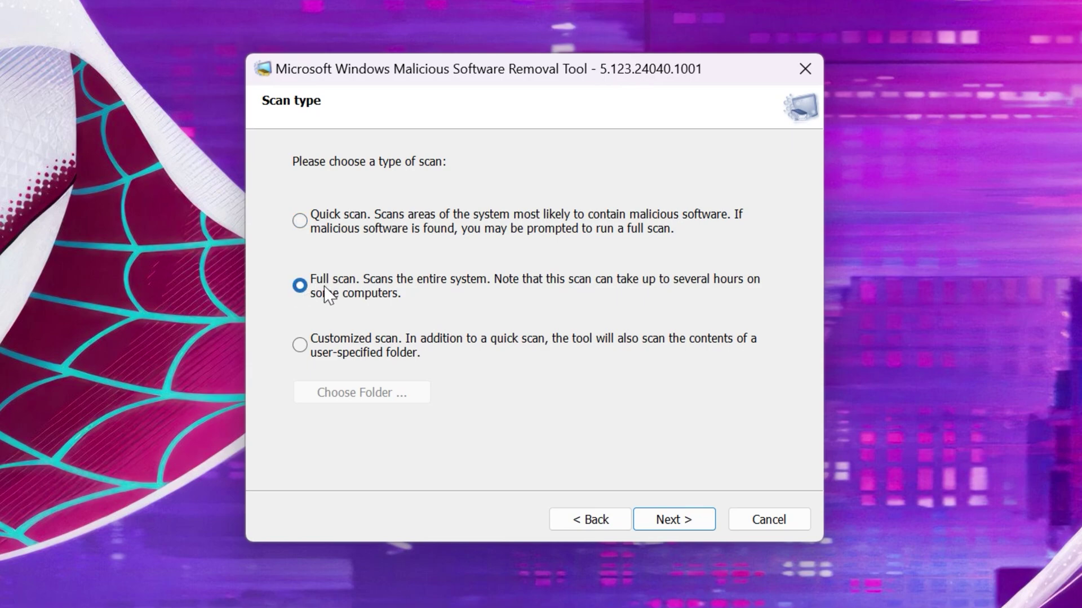
click(655, 520)
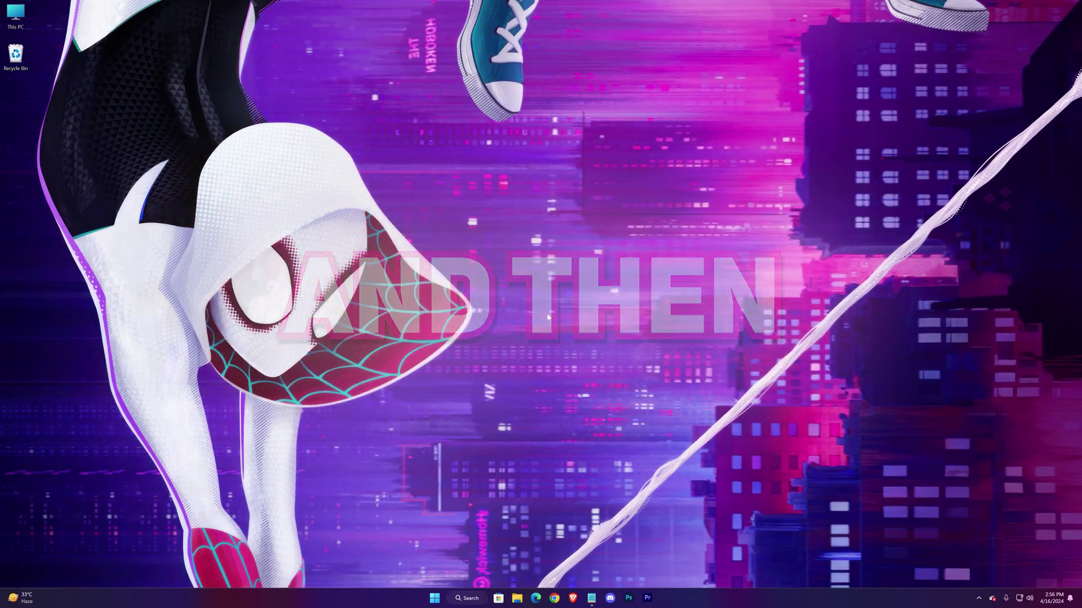
text(cmd)
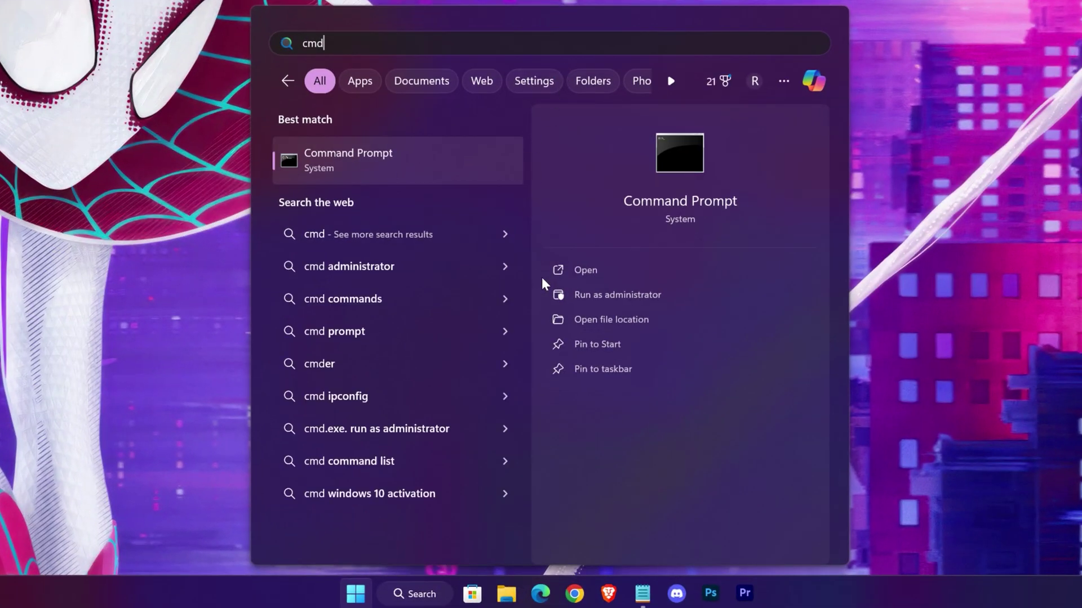
Open Command Prompt as administrator, approving the UAC prompt
click(618, 294)
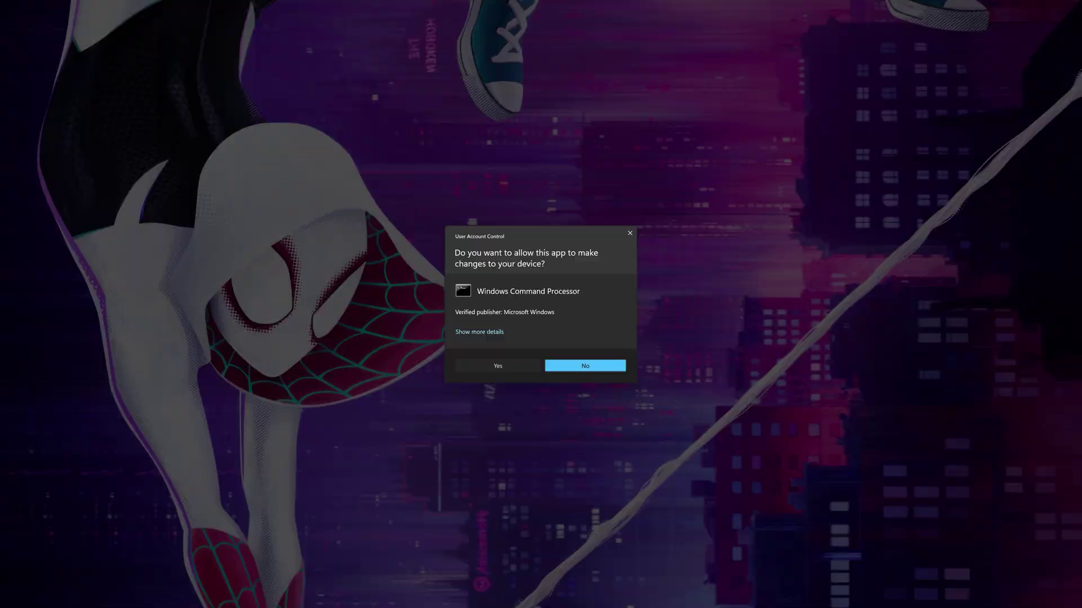
click(499, 366)
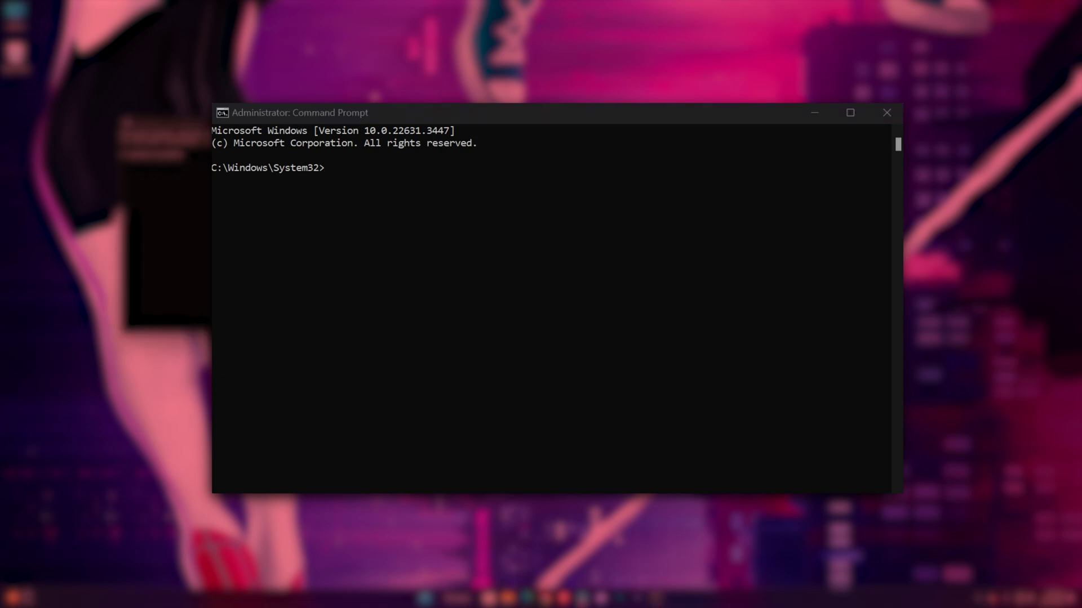
click(360, 176)
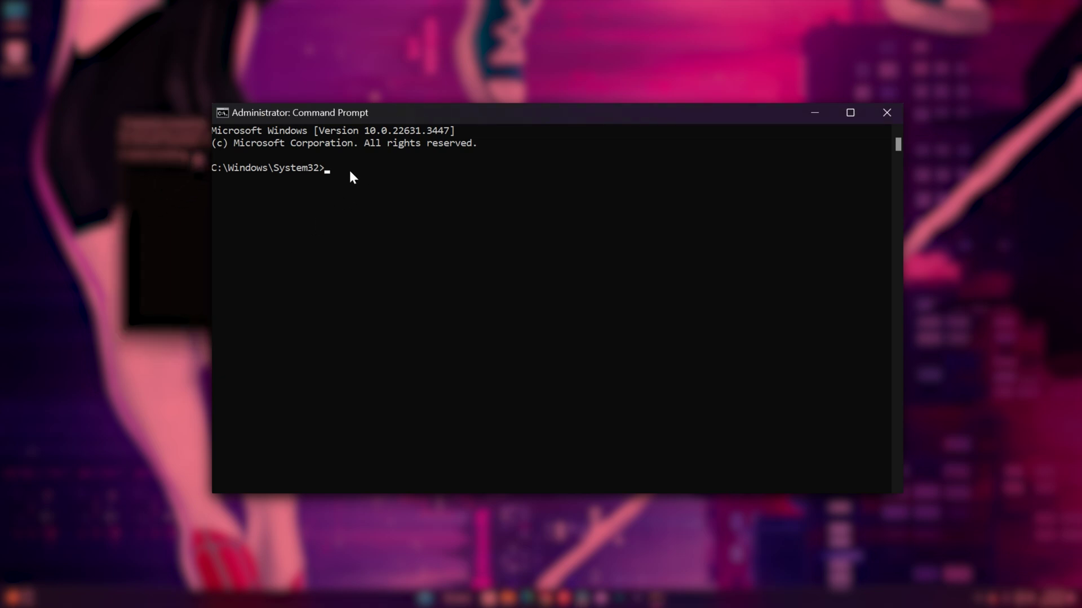
text(Dism /Online /Cleanup-Image /CheckHealth)
Run DISM CheckHealth, ScanHealth and RestoreHealth, then sfc /SCANNOW
key(Return)
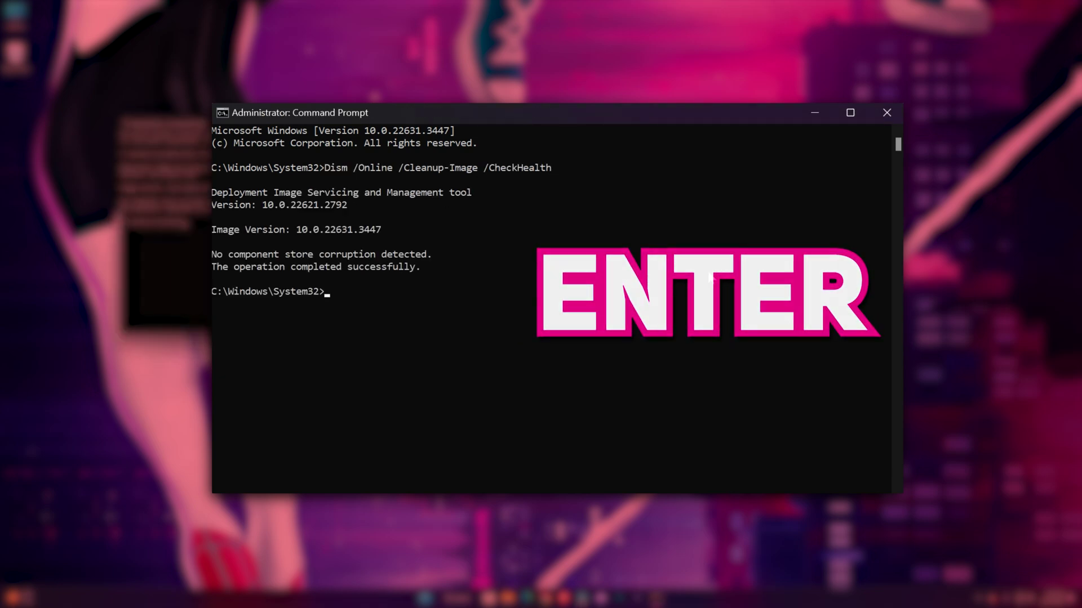
text(Dism /Online /Cleanup-Image /ScanHealth)
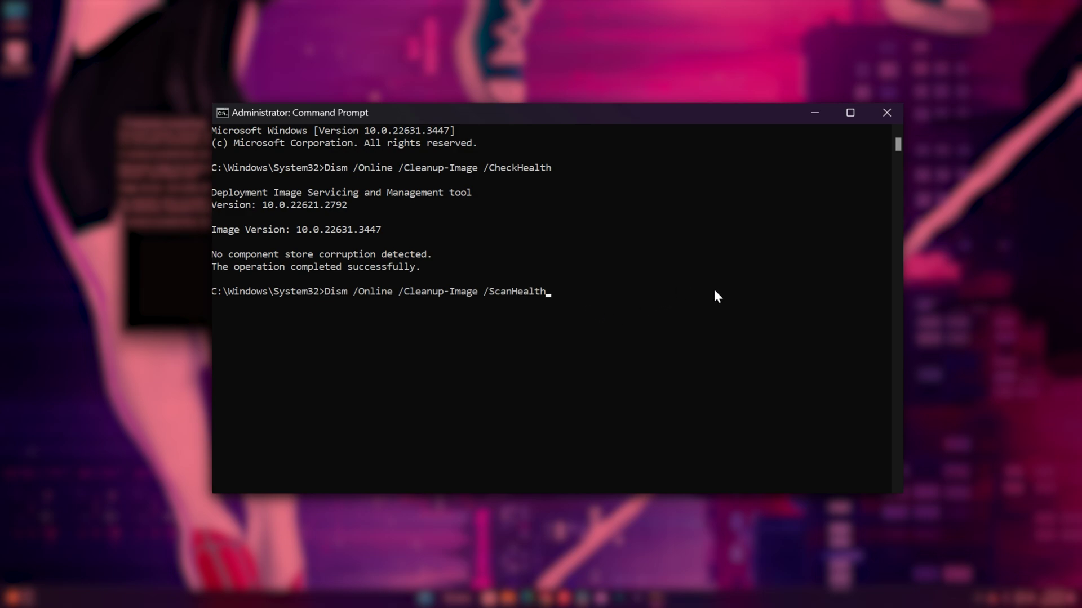
key(Return)
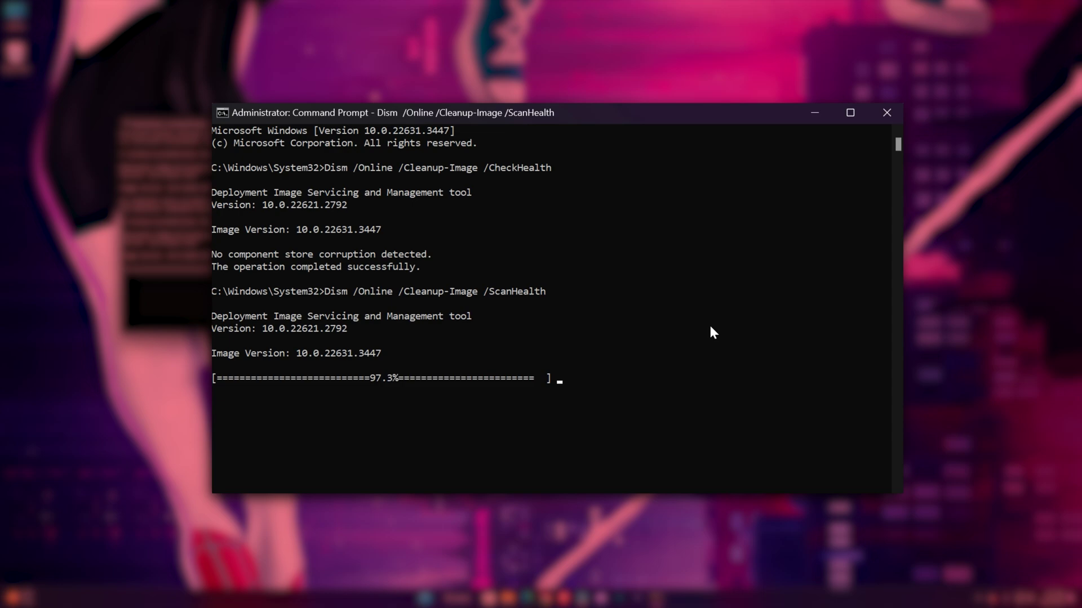
text(Dism /Online /Cleanup-Image /RestoreHealth)
key(Return)
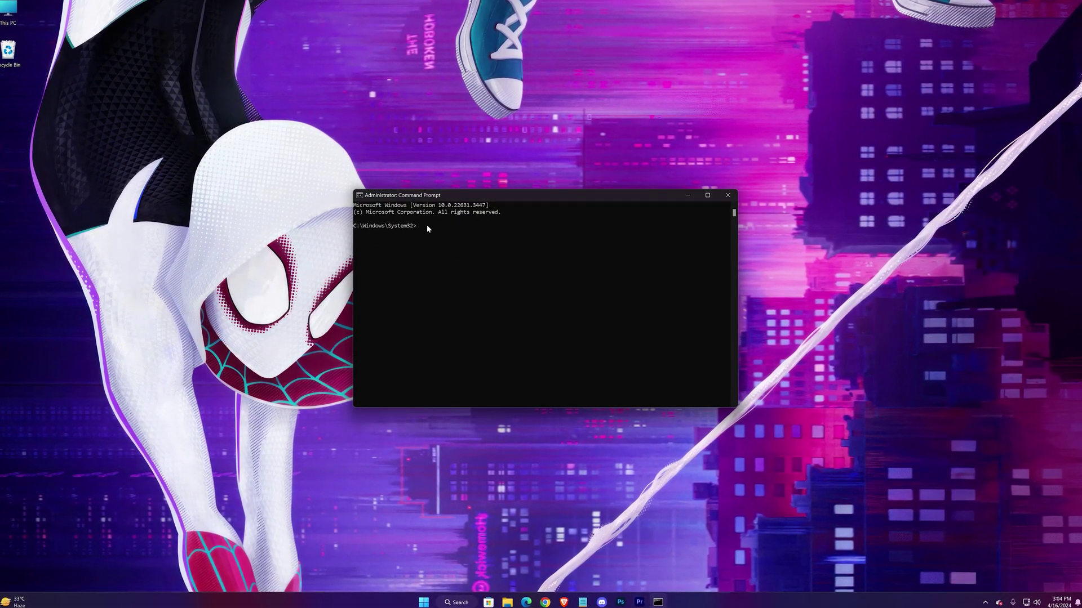
text(sfc /SCANNOW)
key(Return)
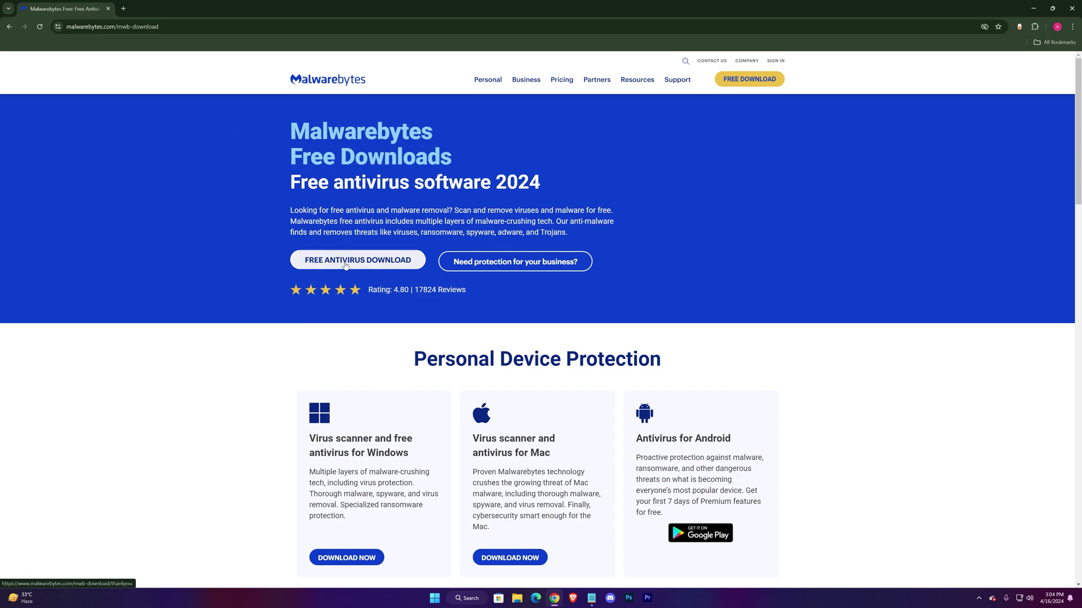
scroll(718, 330, down, 3)
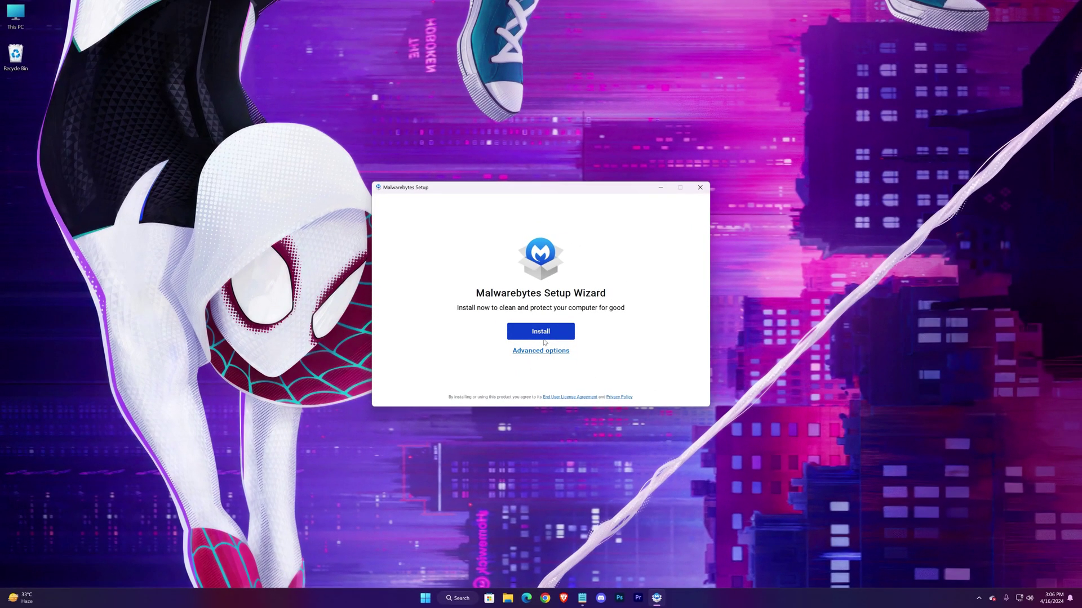
Install Malwarebytes for Personal use with default advanced options and no Browser Guard
click(541, 350)
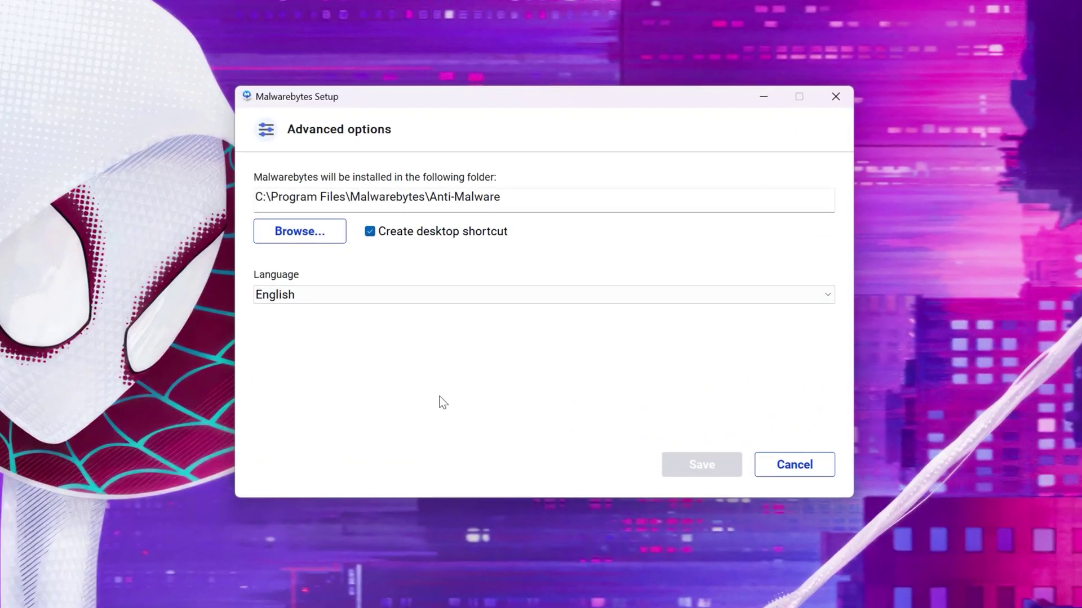
click(821, 468)
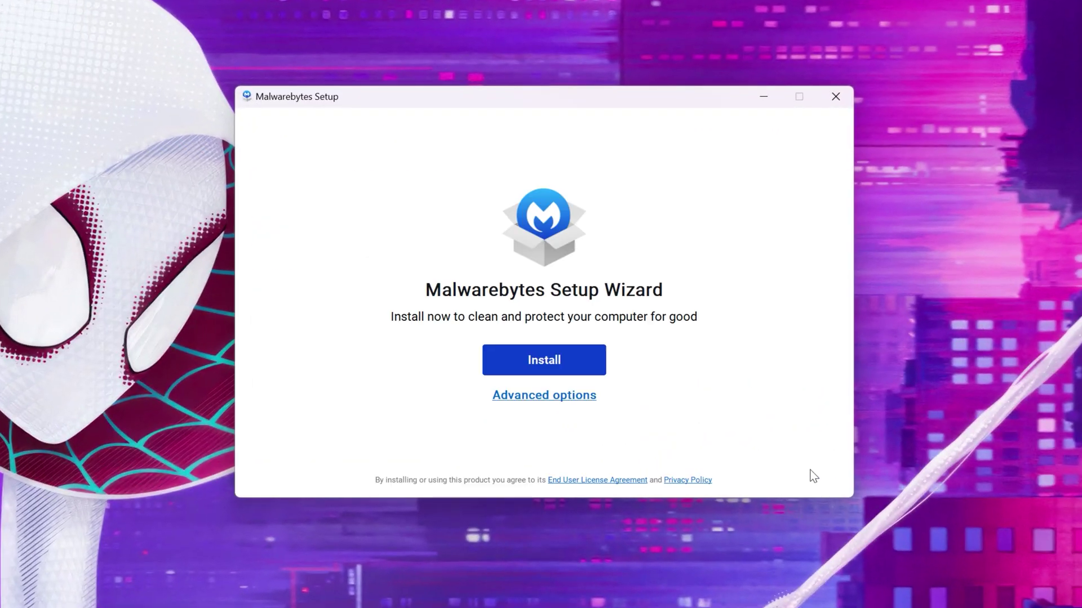
click(535, 366)
click(482, 331)
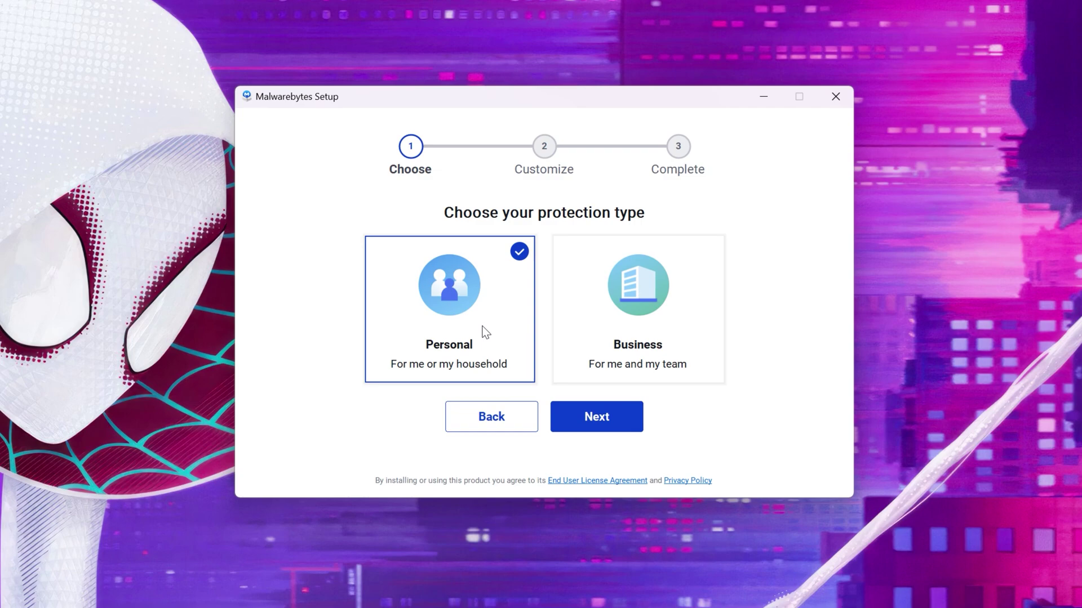
click(597, 419)
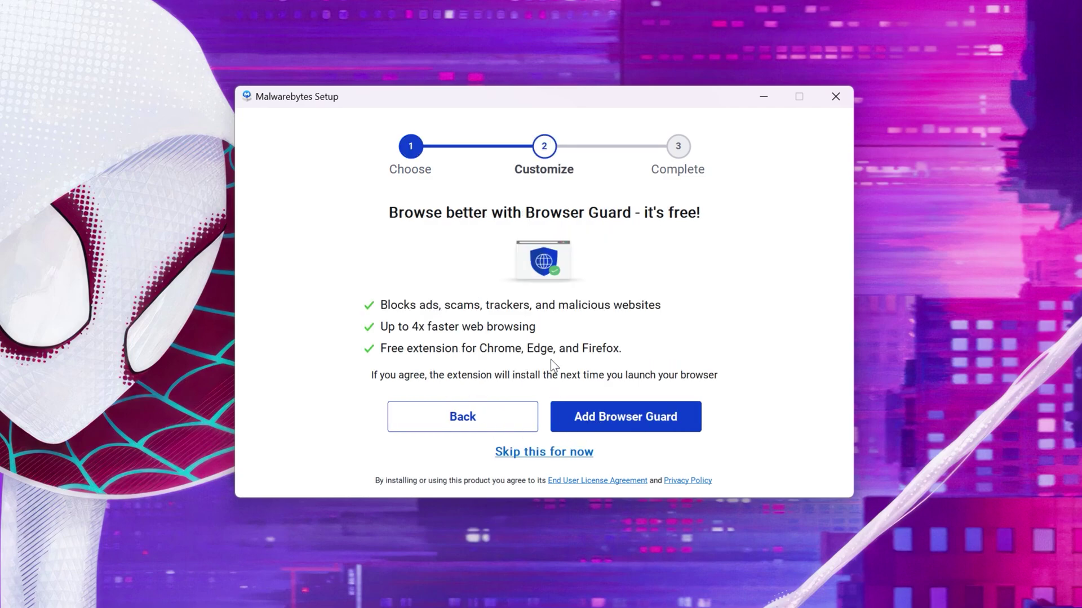
click(557, 454)
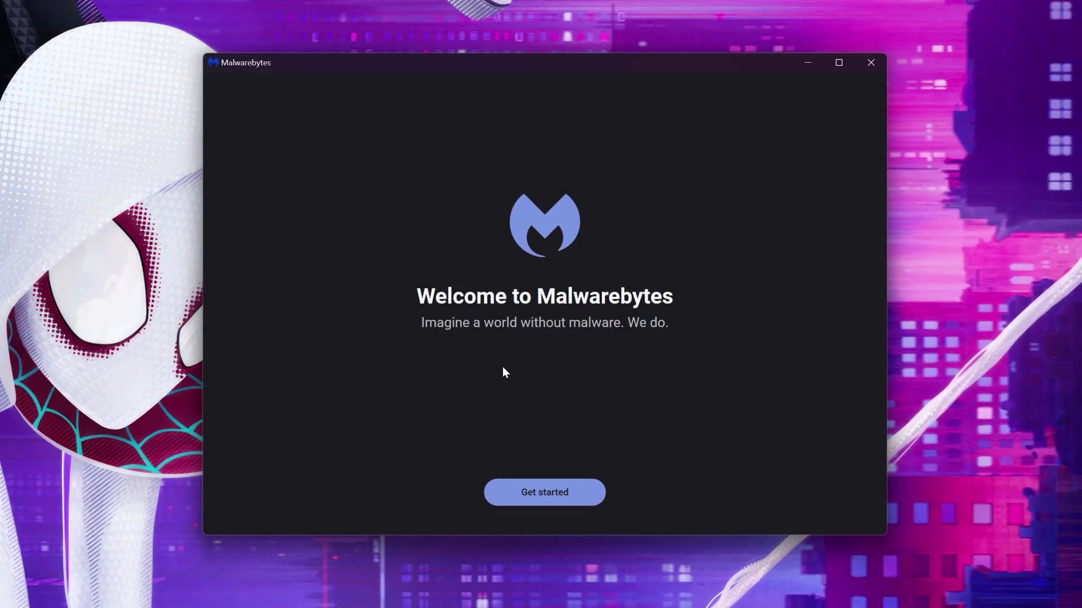
Start the 14-day Premium trial, reach the dashboard, and launch a Threat Scan
click(527, 499)
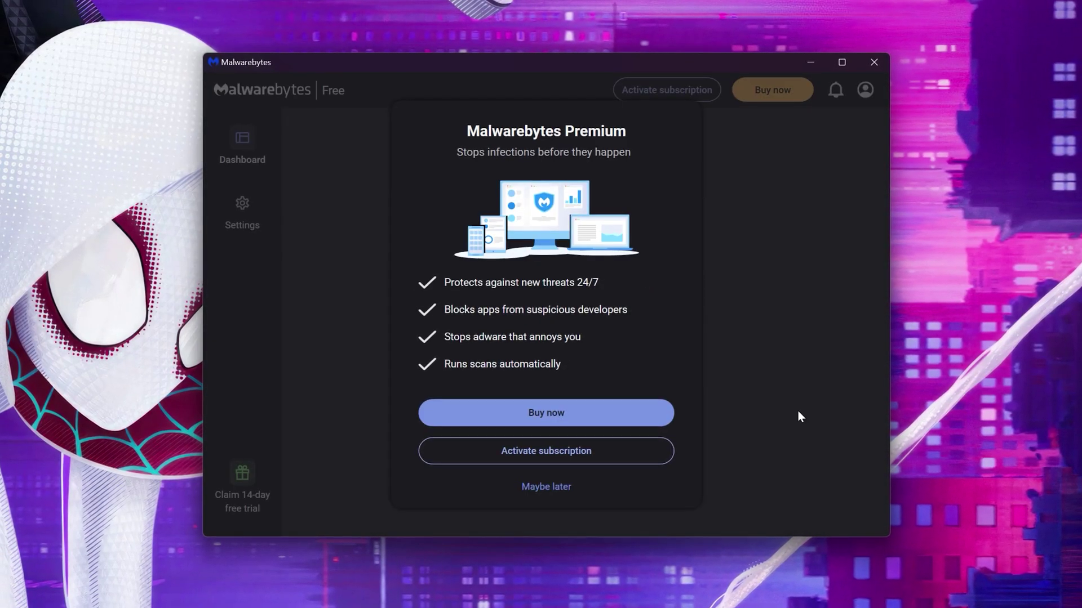
click(544, 488)
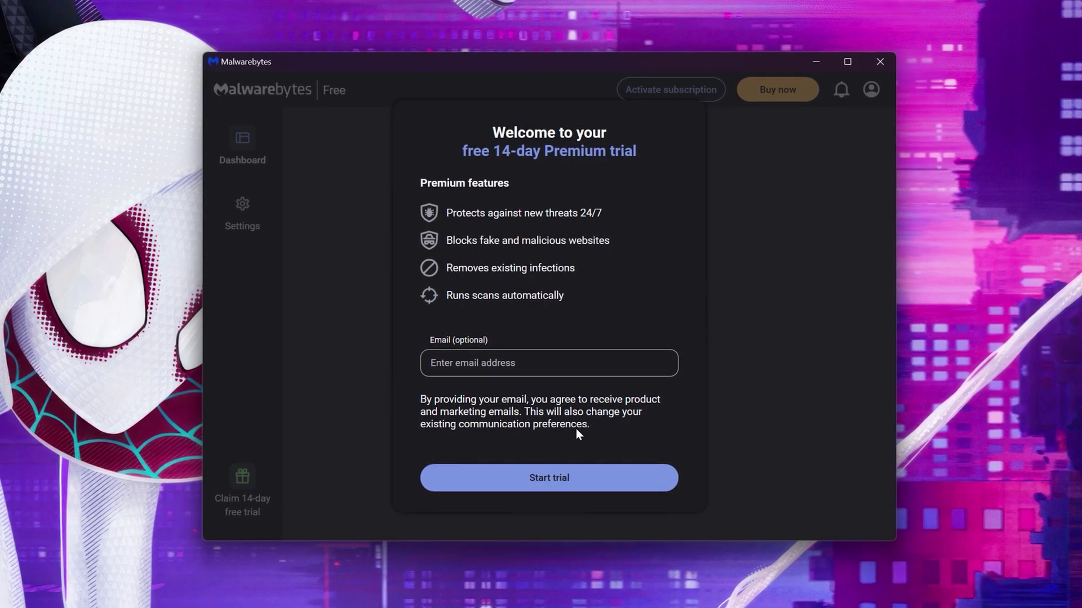
click(579, 476)
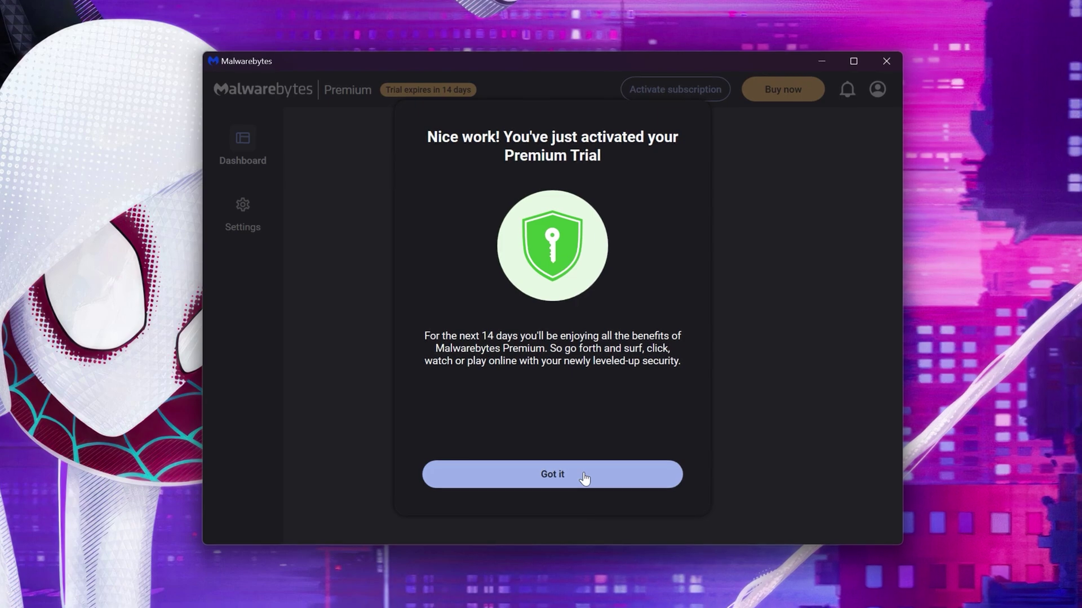
click(583, 477)
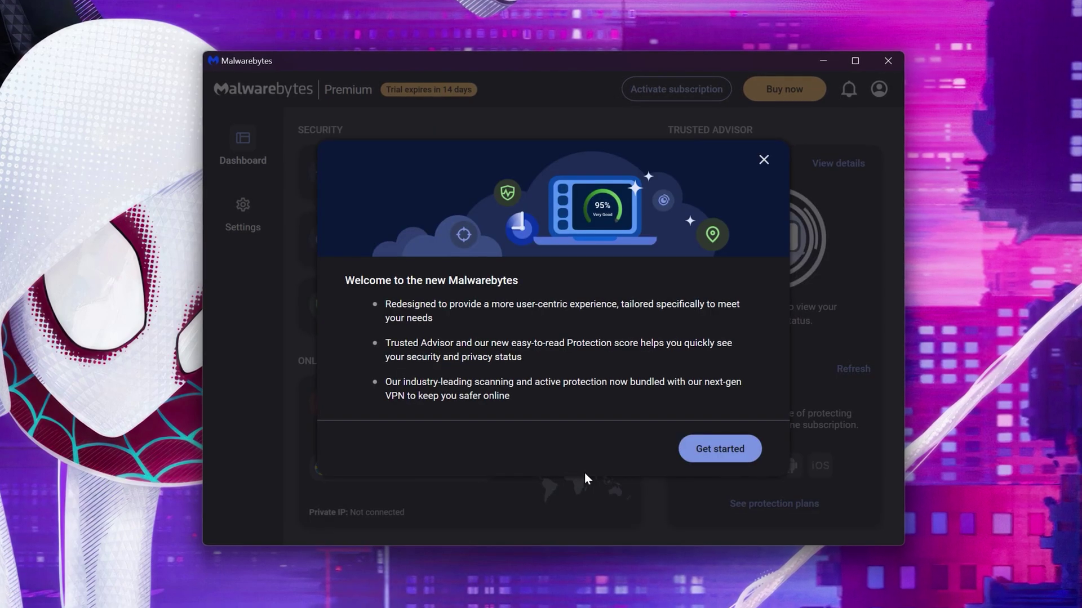
click(723, 452)
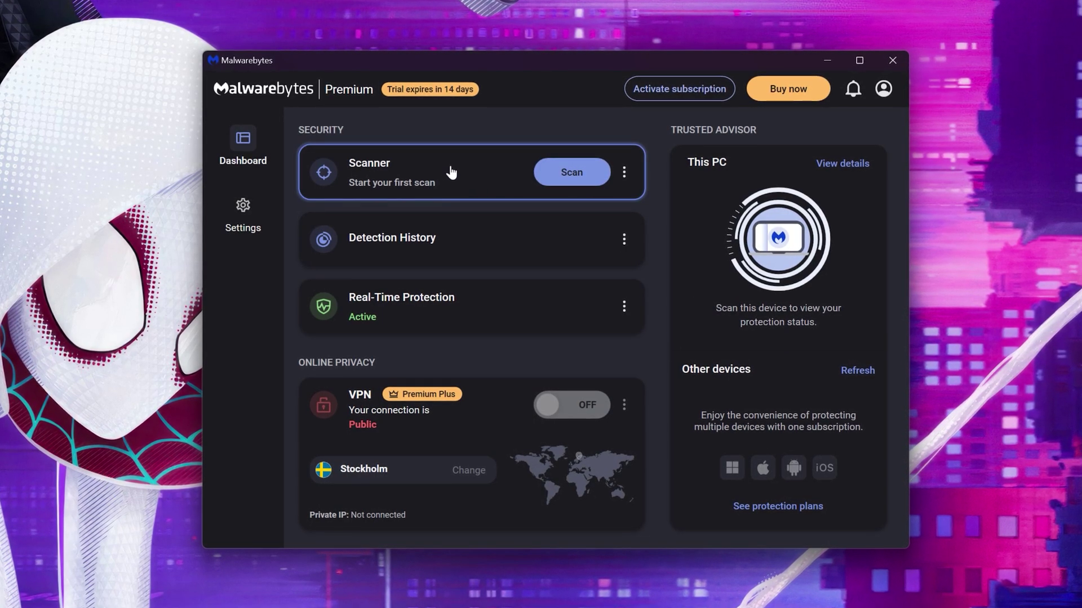
click(575, 177)
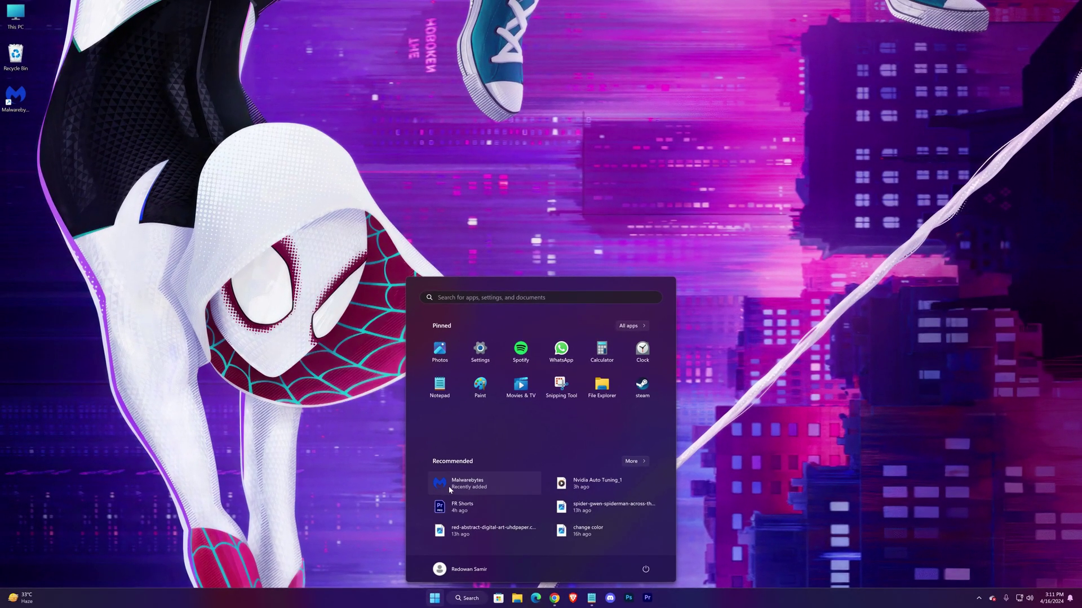
Uninstall Malwarebytes from Start via Installed apps, confirming and finishing the uninstaller
right_click(453, 484)
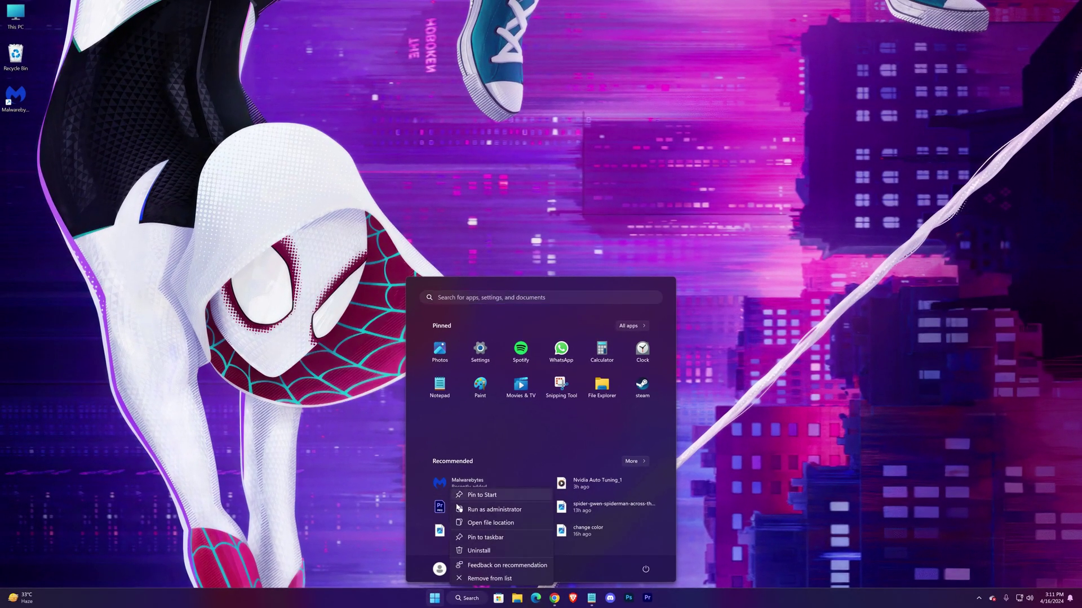
click(479, 550)
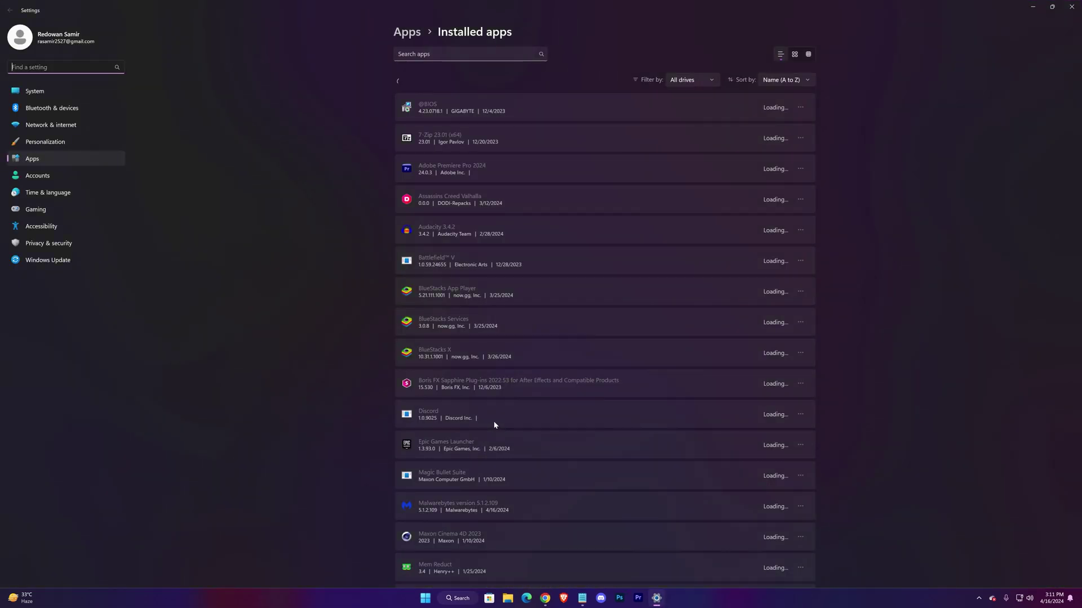
scroll(670, 449, up, 3)
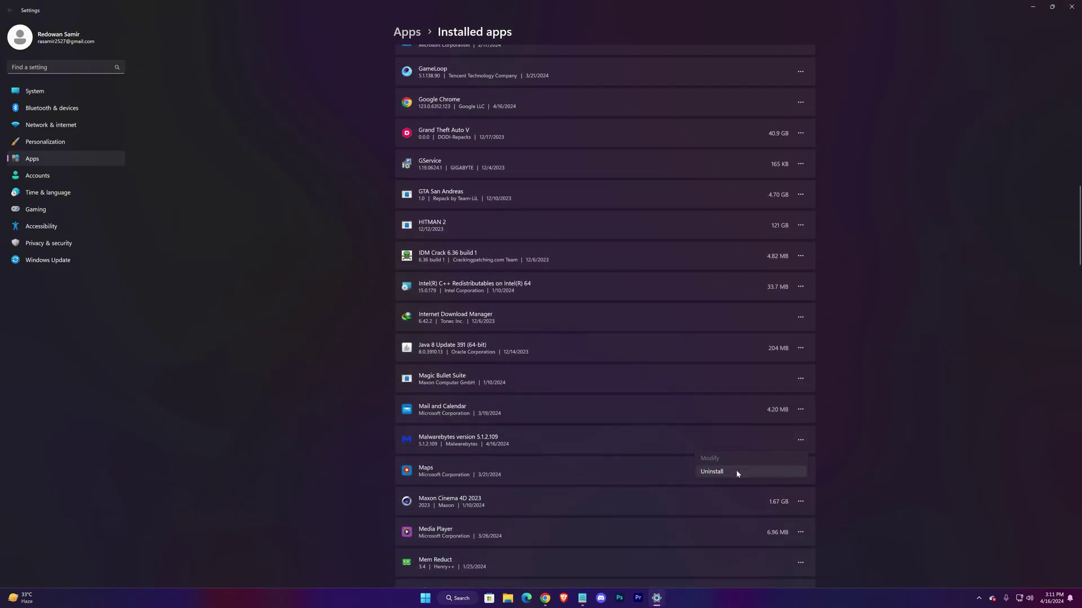
click(736, 471)
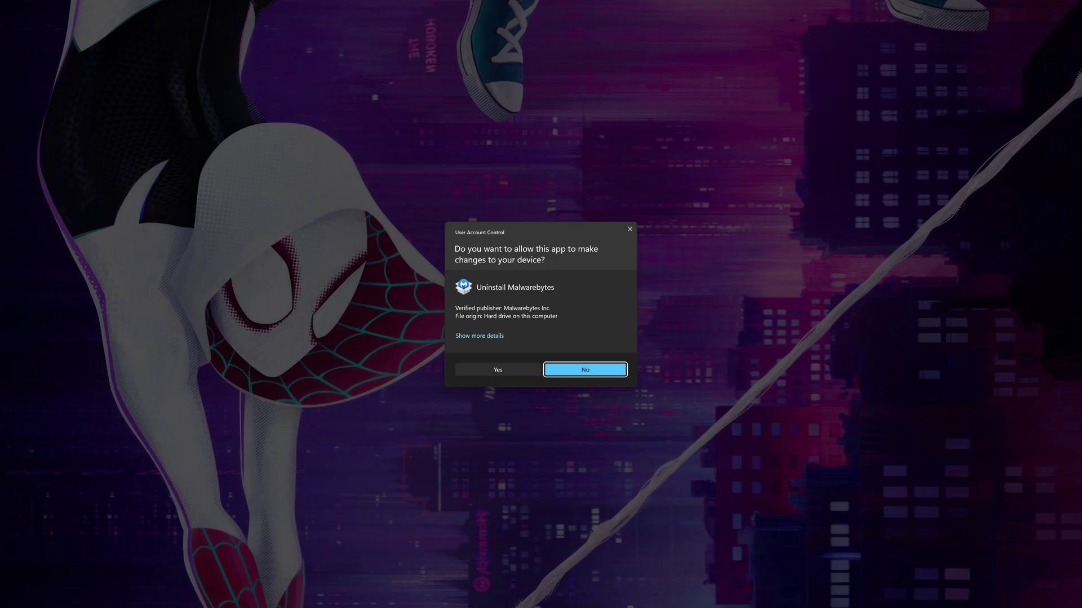
click(512, 371)
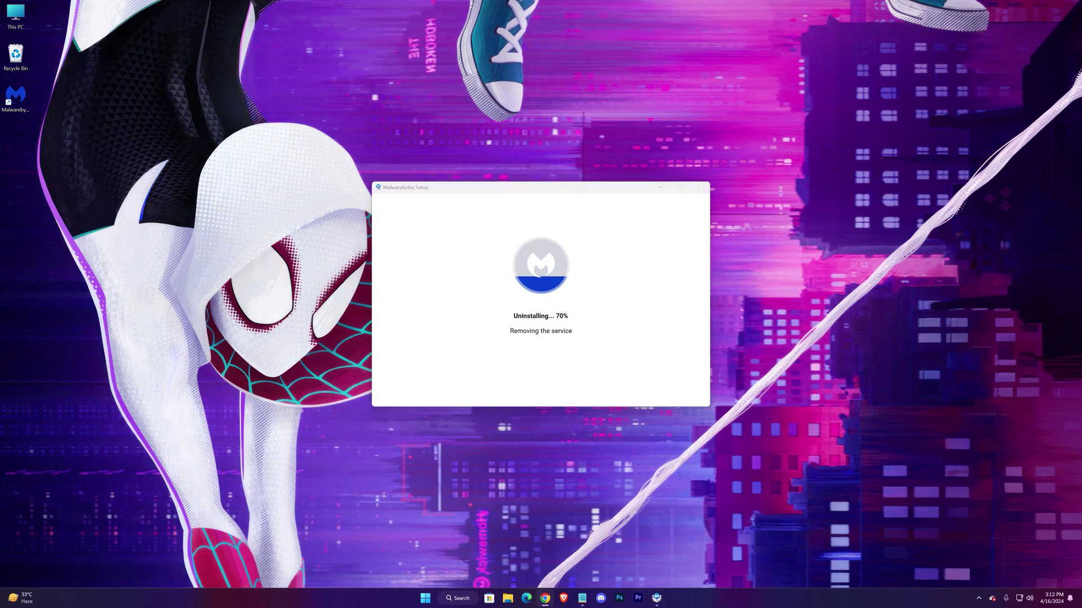
click(563, 348)
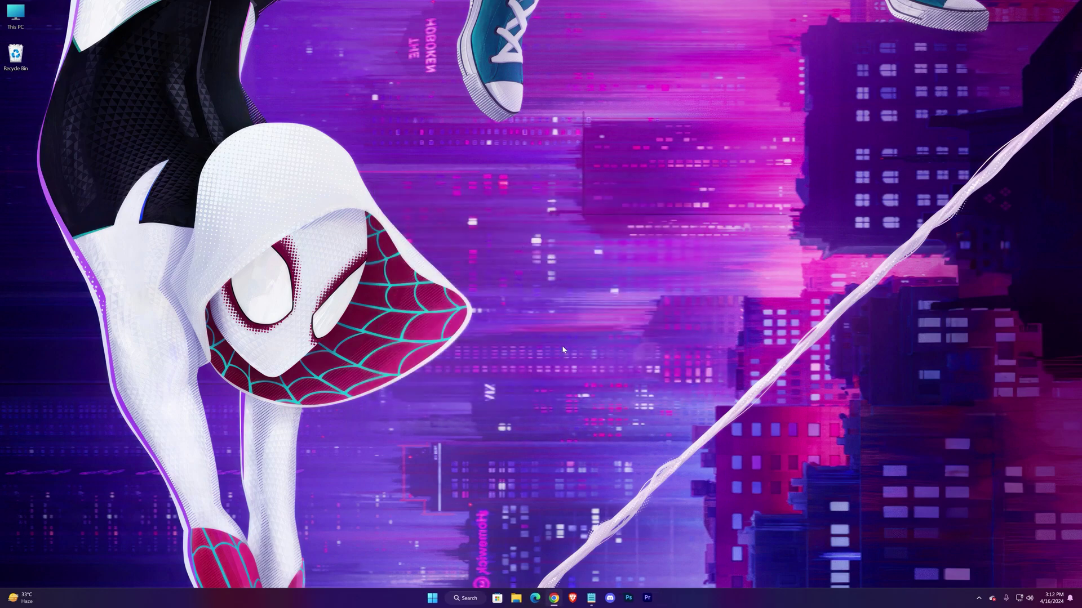